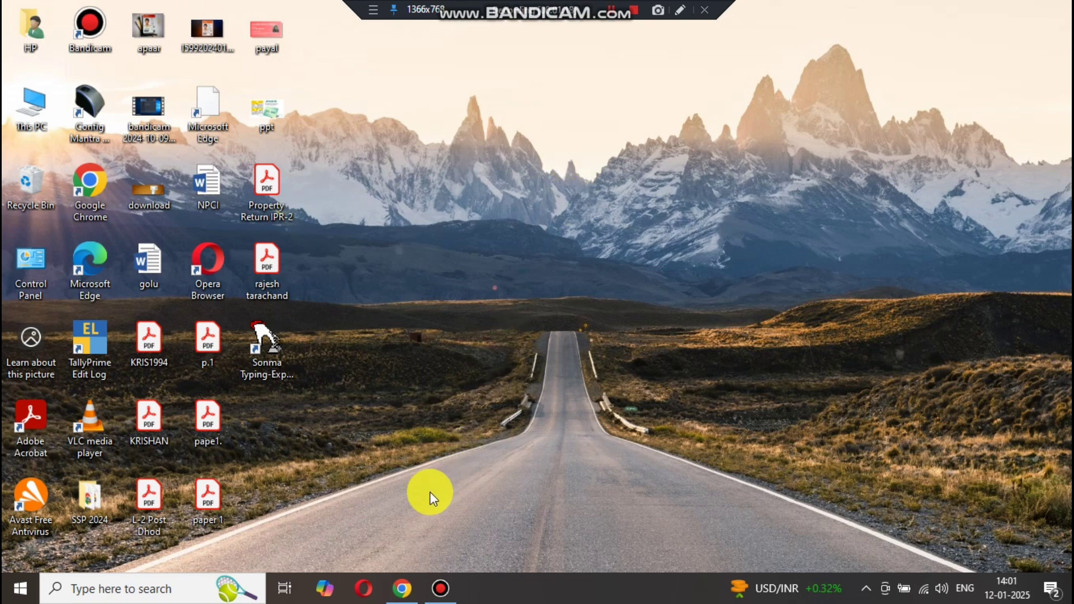
- Open Chrome and load the Rajasthan SSO home page at sso.rajasthan.gov.in, without /signin
left_click(403, 586)
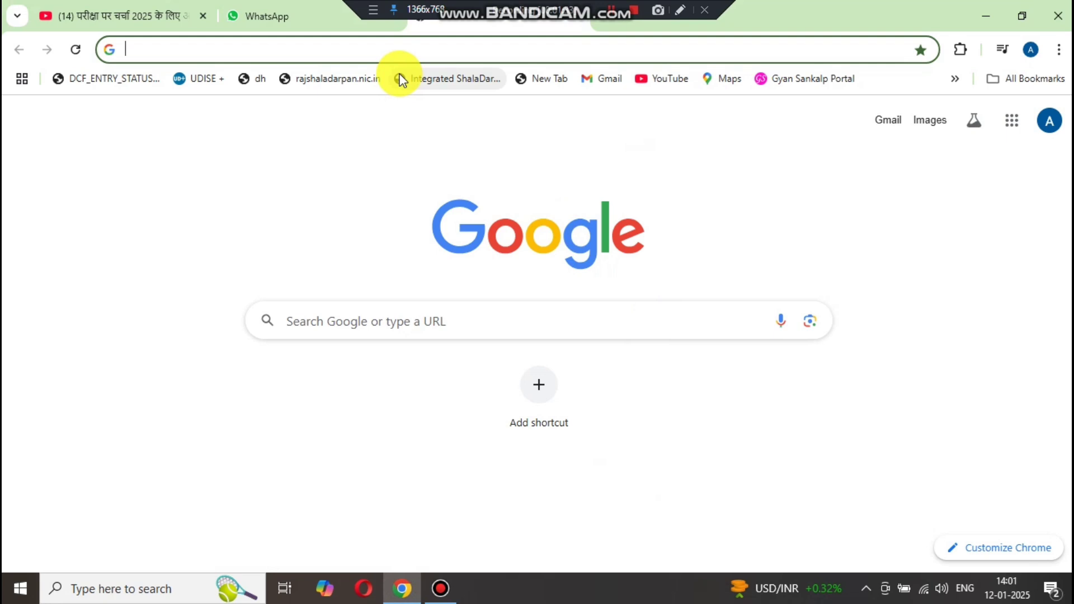
type("sso.rajasthan.gov.in/signin")
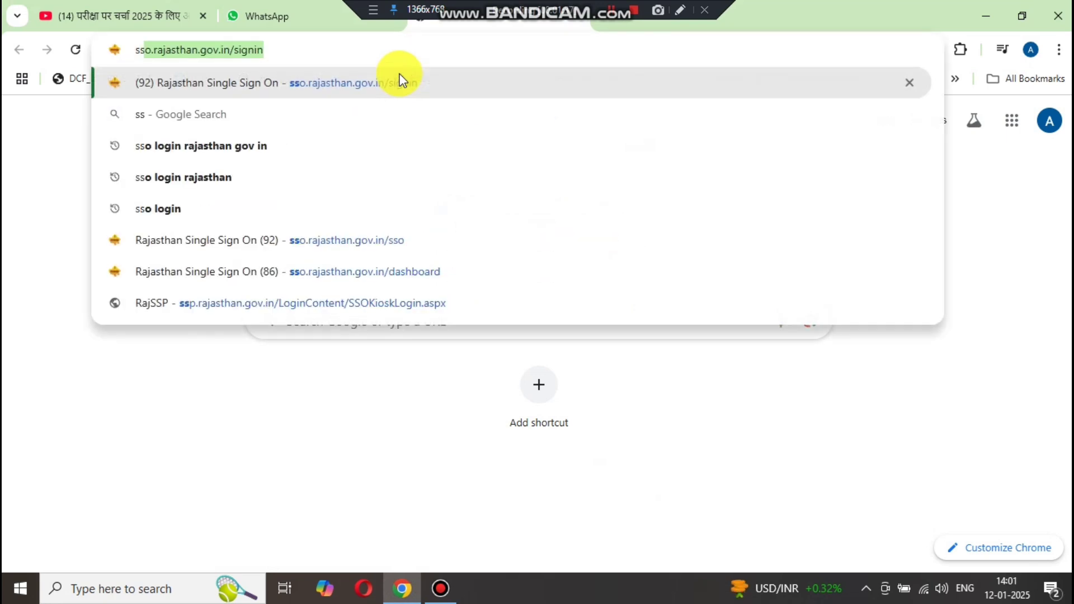
key("Return")
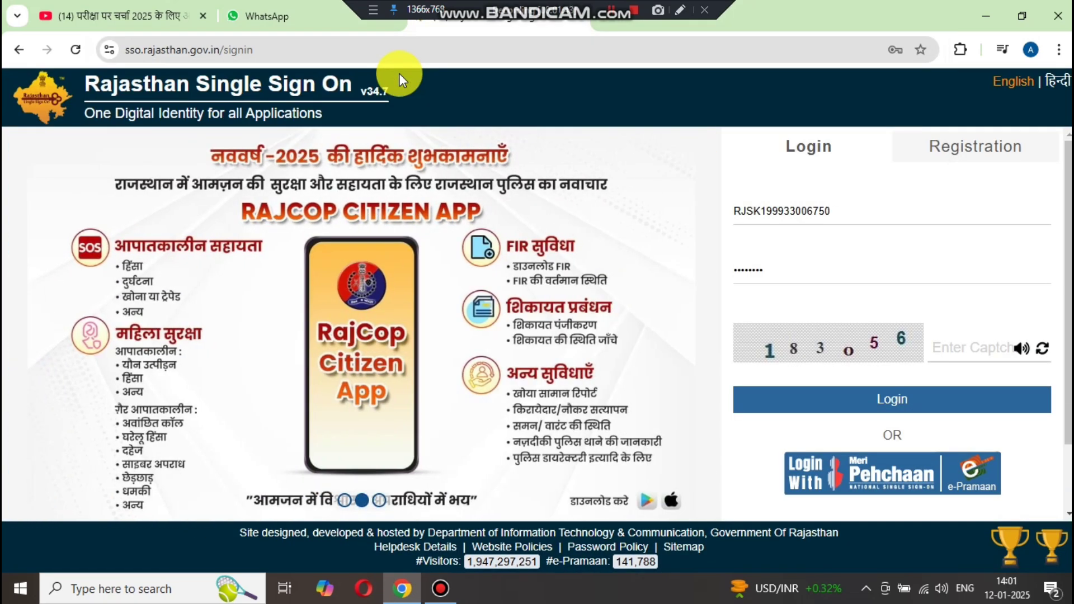
left_click(291, 47)
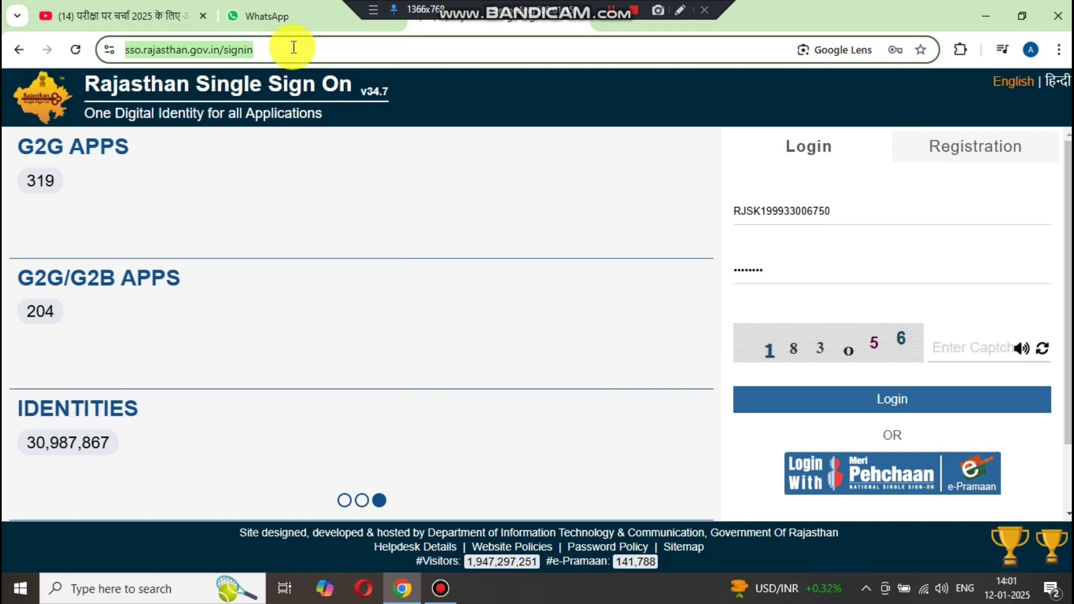
left_click(293, 47)
key("BackSpace")
key("BackSpace")
key("BackSpace")
key("BackSpace")
key("BackSpace")
key("BackSpace")
key("BackSpace")
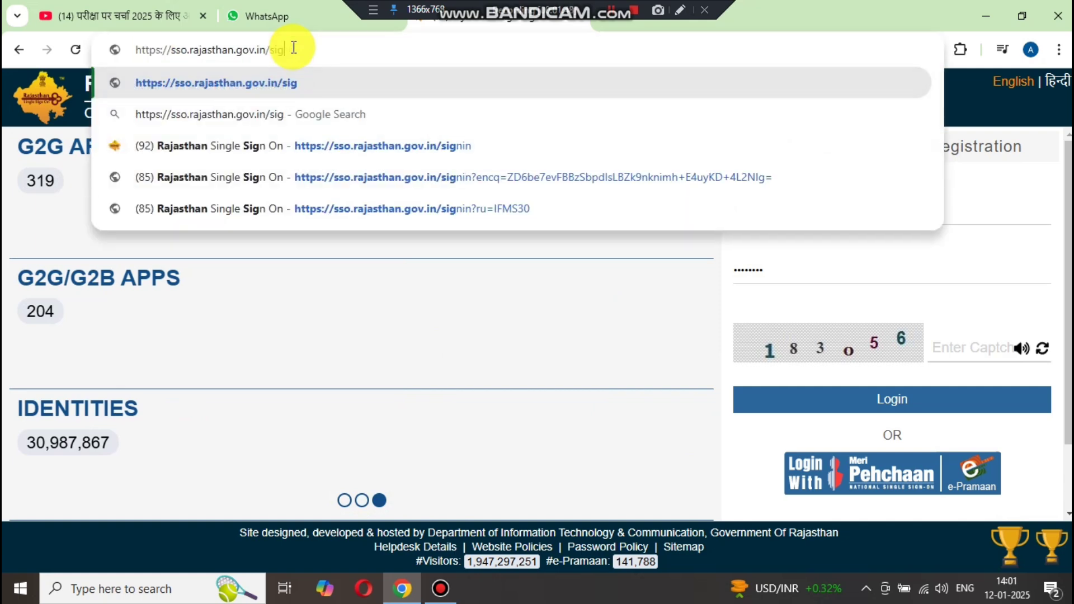
key("Return")
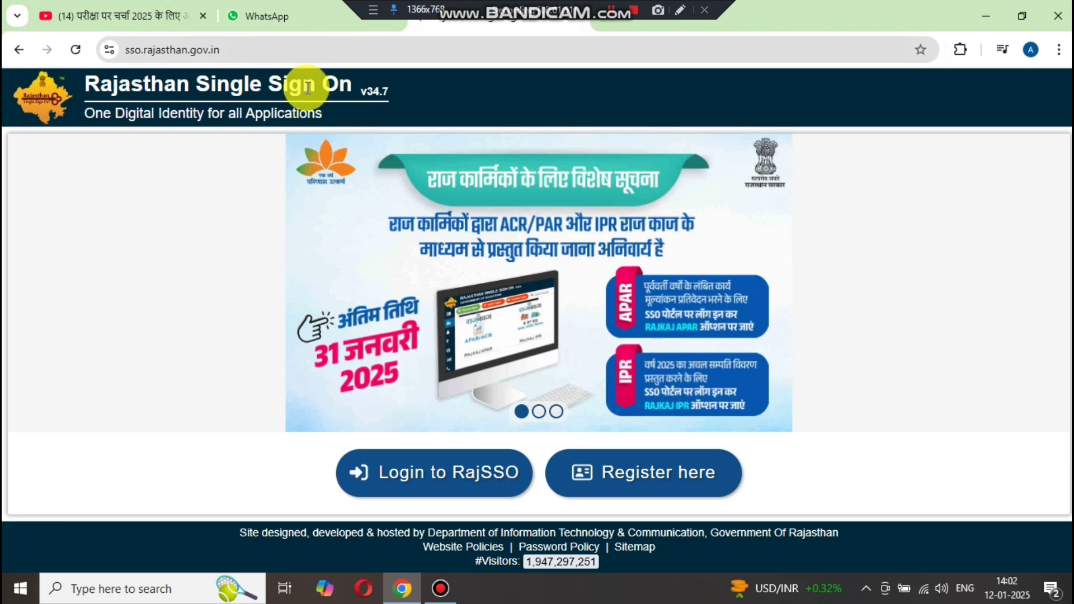
- Open the Login to RajSSO form and mark several areas of the sign-in page
left_click(438, 476)
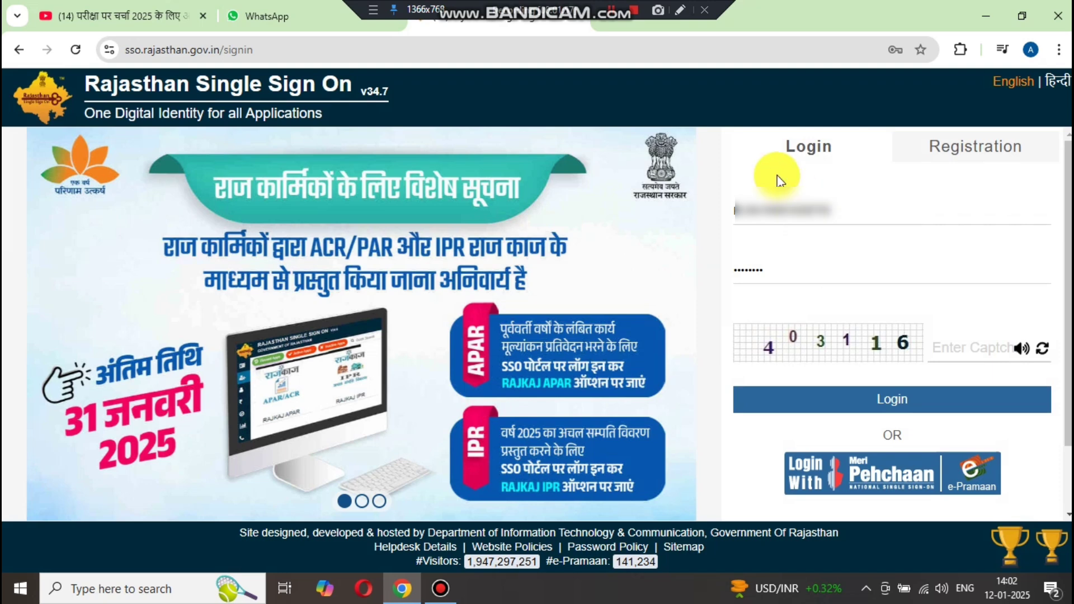
left_click(680, 11)
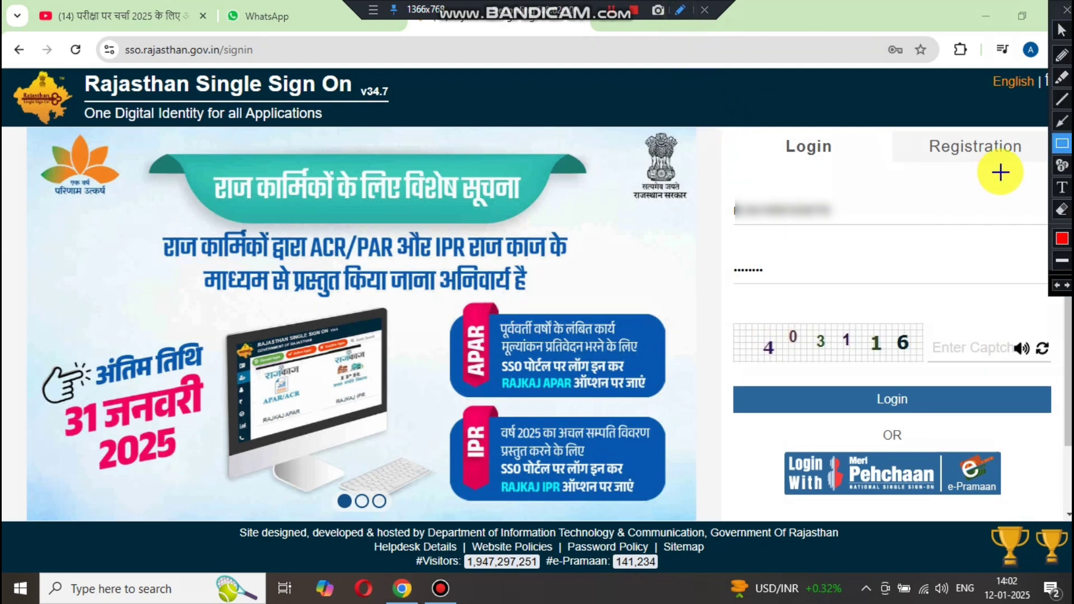
mouse_move(721, 192)
left_mouse_down()
mouse_move(903, 221)
mouse_move(1028, 226)
left_mouse_up()
mouse_move(727, 246)
left_mouse_down()
mouse_move(962, 303)
mouse_move(1003, 292)
left_mouse_up()
mouse_move(940, 311)
left_mouse_down()
mouse_move(979, 355)
mouse_move(1021, 363)
left_mouse_up()
mouse_move(794, 372)
left_mouse_down()
mouse_move(954, 420)
mouse_move(969, 413)
left_mouse_up()
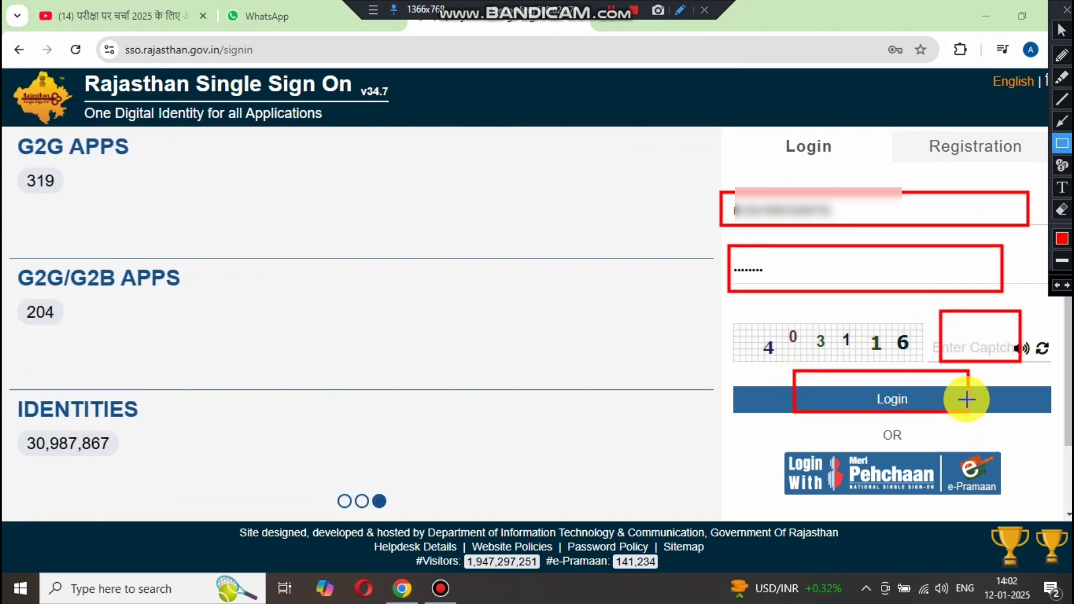
key("Escape")
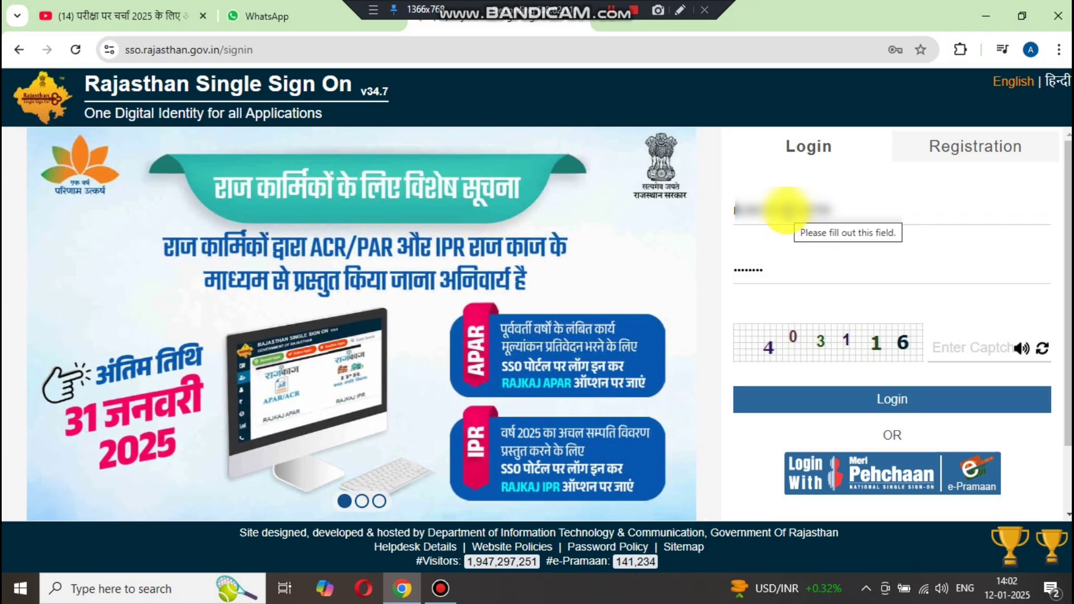
- Fill in the saved username and password, enter the captcha code, and log in
left_click(786, 210)
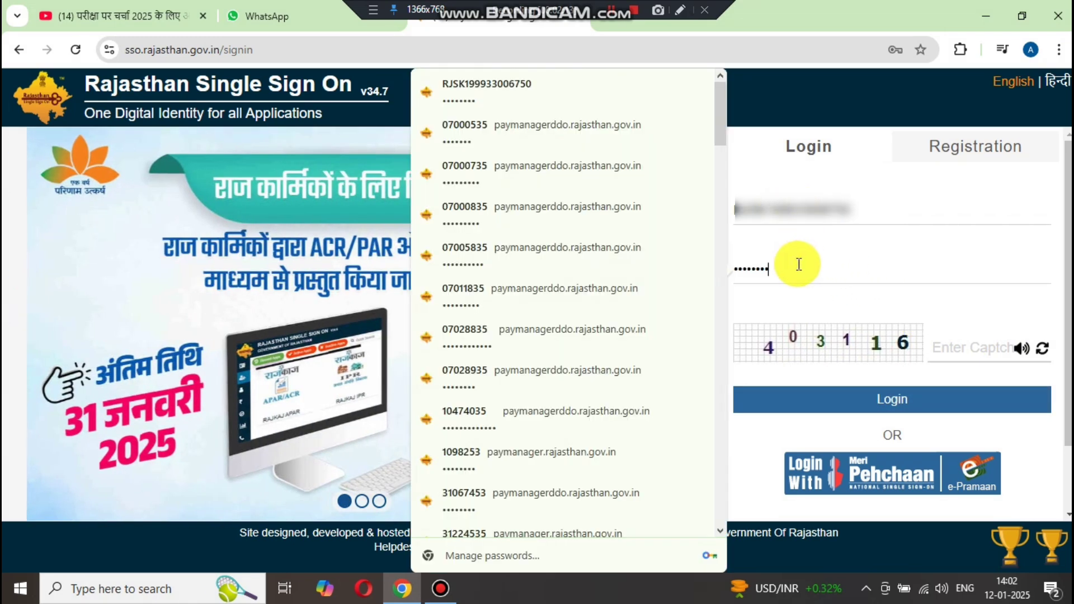
left_click(944, 342)
type("40")
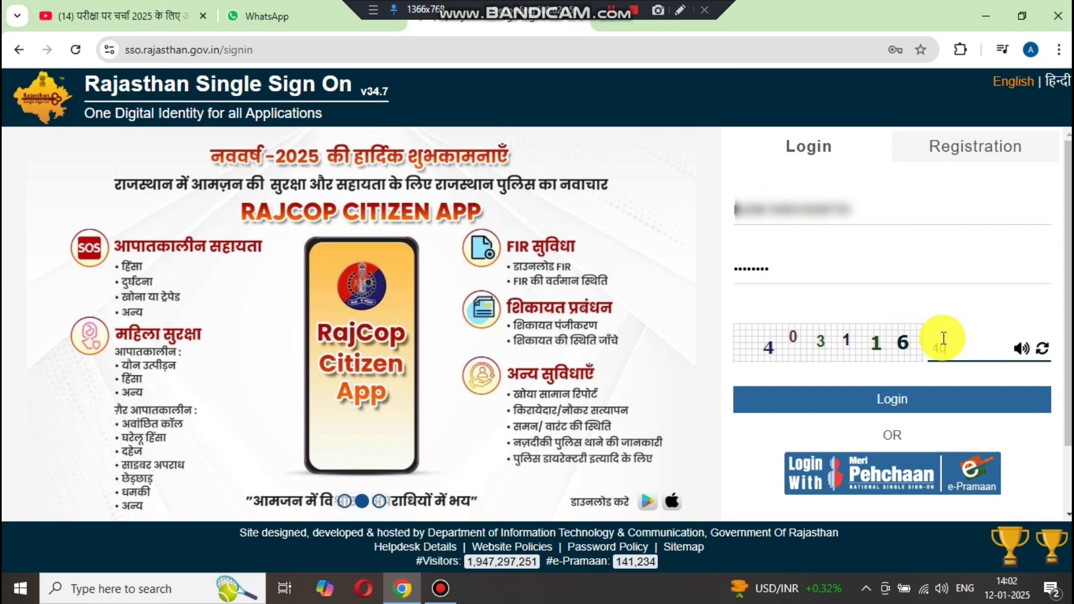
type("3116")
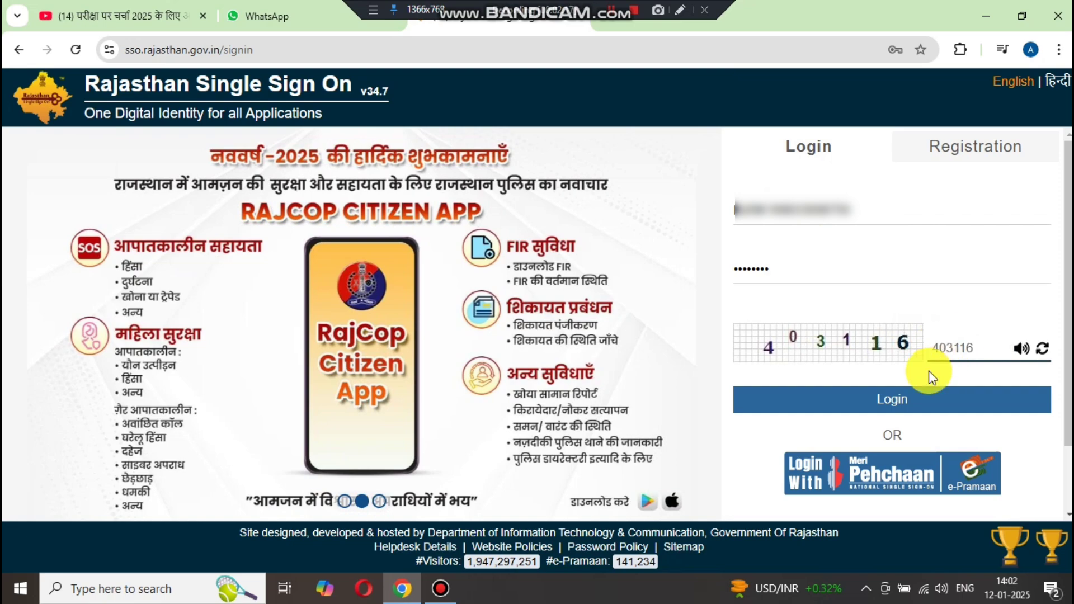
left_click(918, 399)
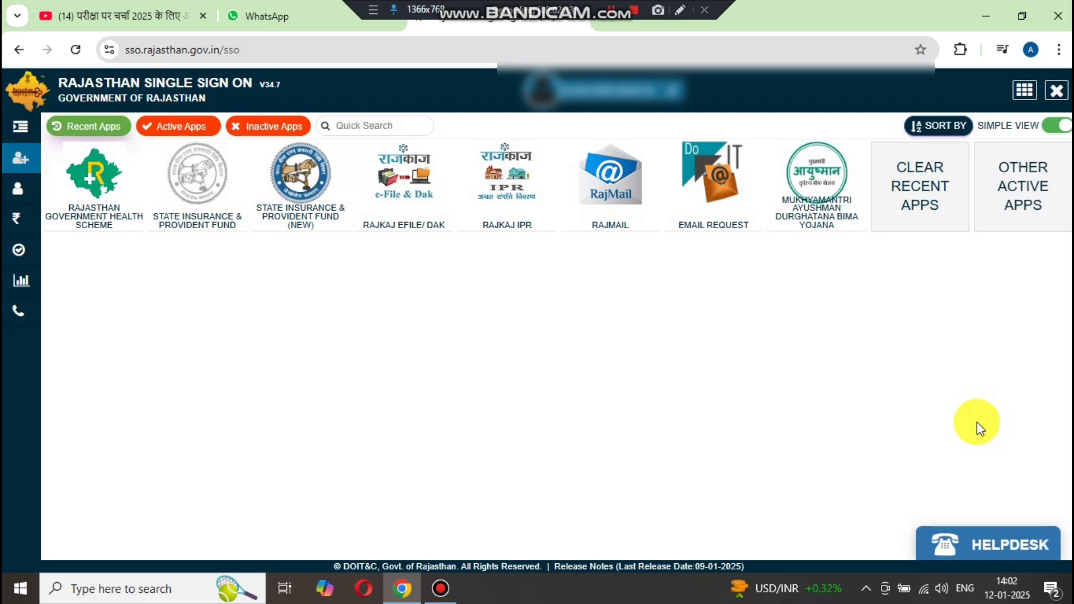
left_click(682, 10)
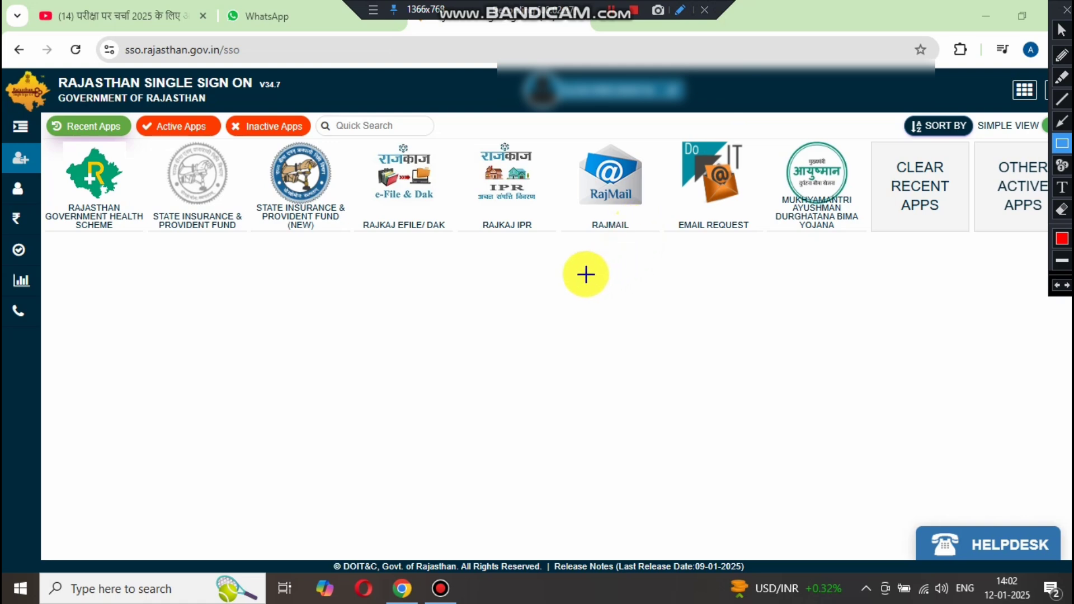
mouse_move(558, 286)
left_mouse_down()
mouse_move(479, 147)
mouse_move(465, 140)
left_mouse_up()
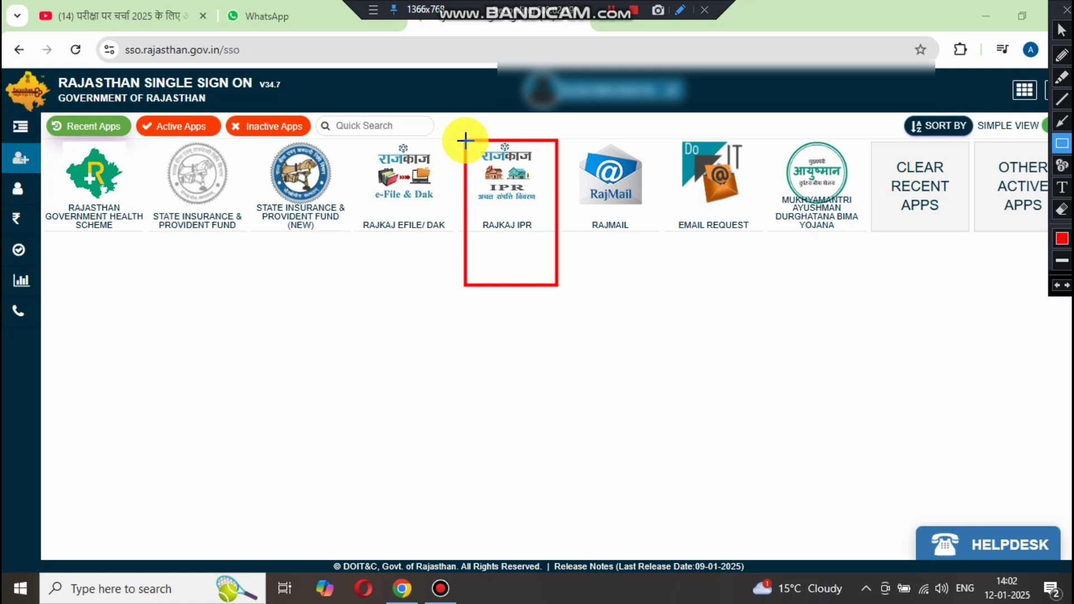
key("Escape")
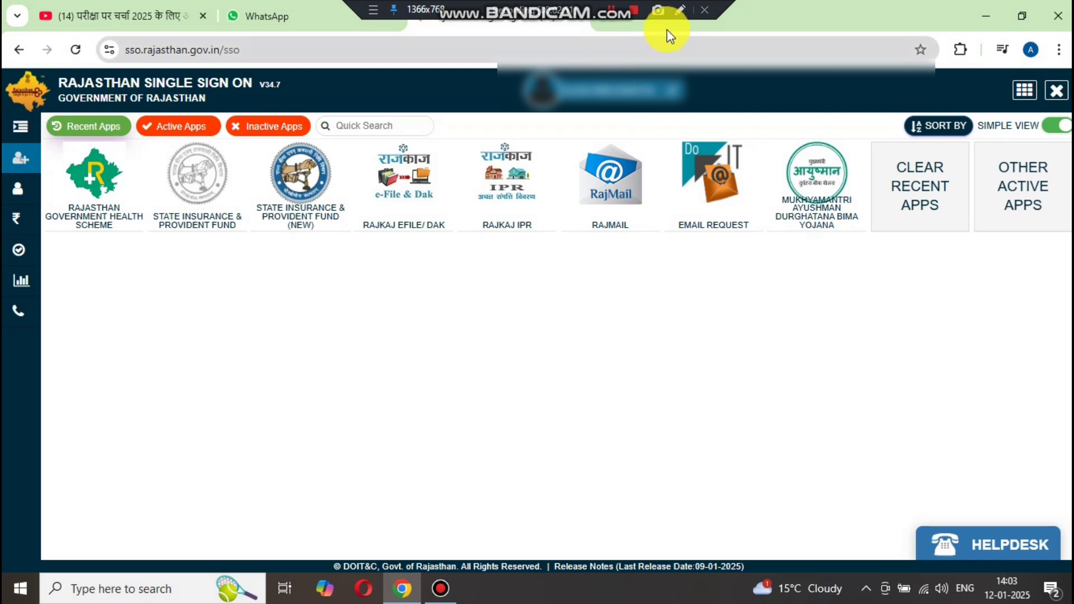
left_click(681, 10)
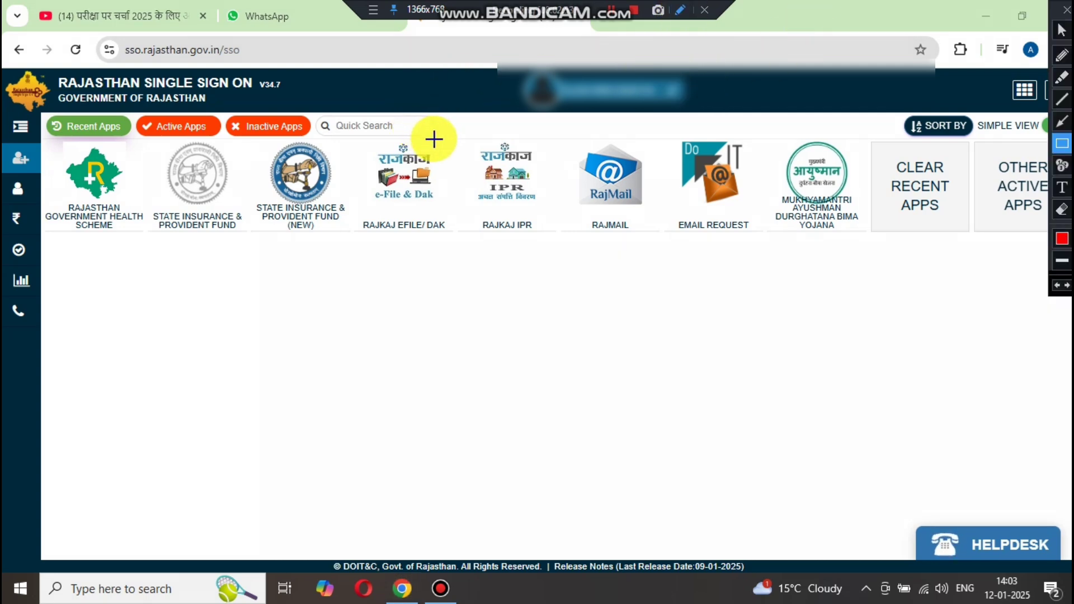
mouse_move(434, 139)
left_mouse_down()
mouse_move(371, 115)
mouse_move(314, 111)
left_mouse_up()
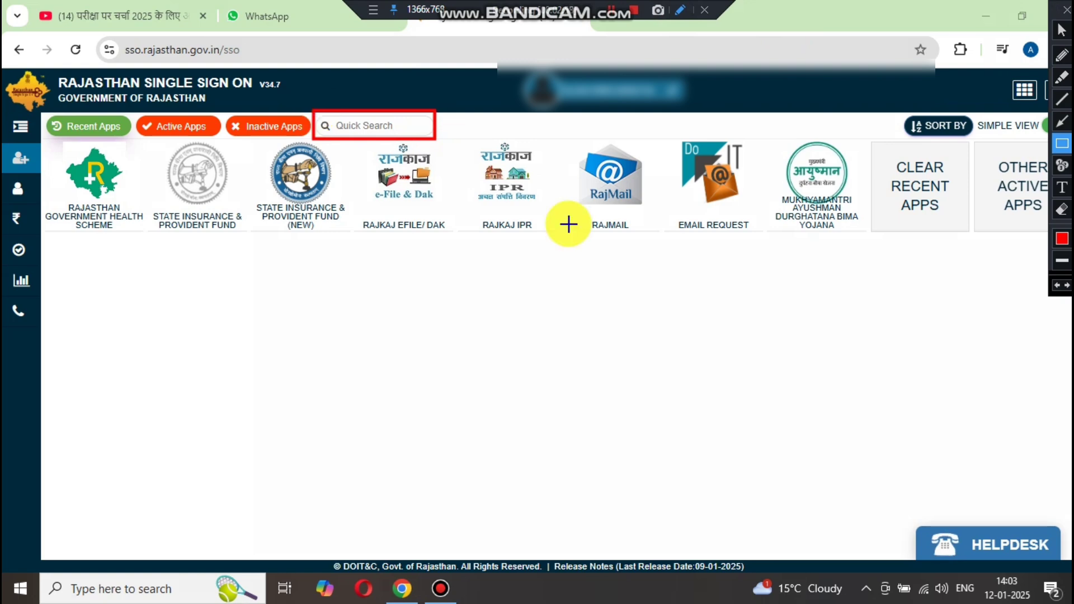
mouse_move(1027, 259)
left_mouse_down()
mouse_move(1000, 210)
mouse_move(994, 149)
left_mouse_up()
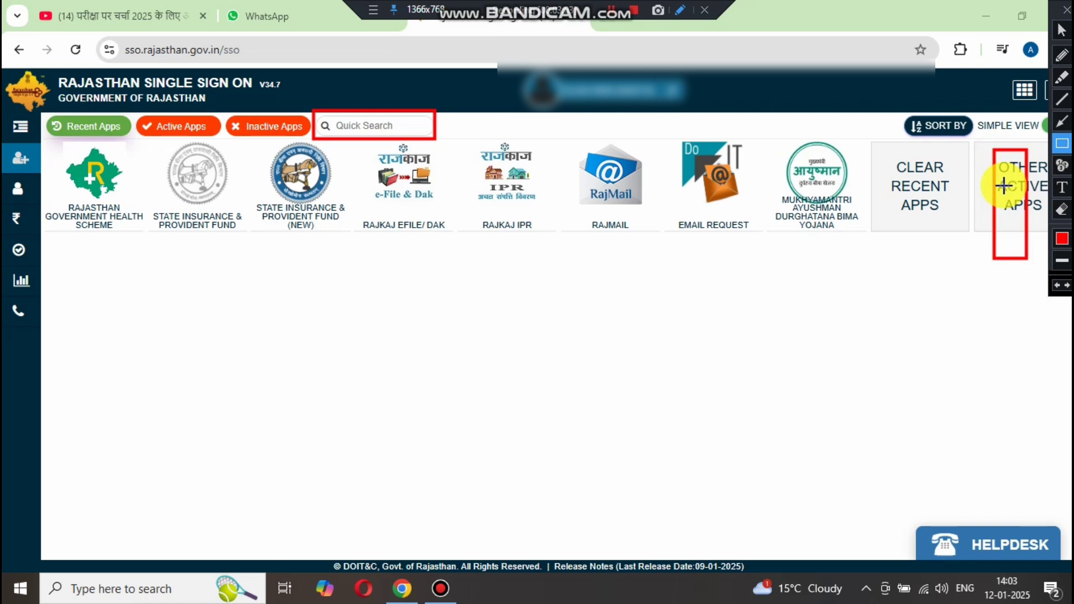
key("Escape")
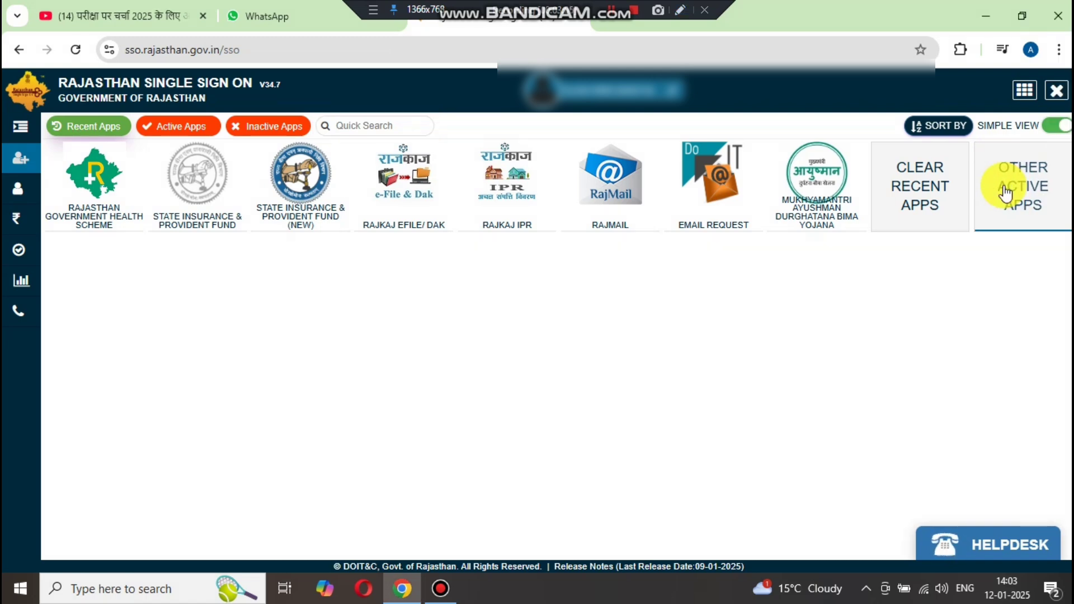
left_click(682, 11)
left_click_drag(559, 262, 469, 138)
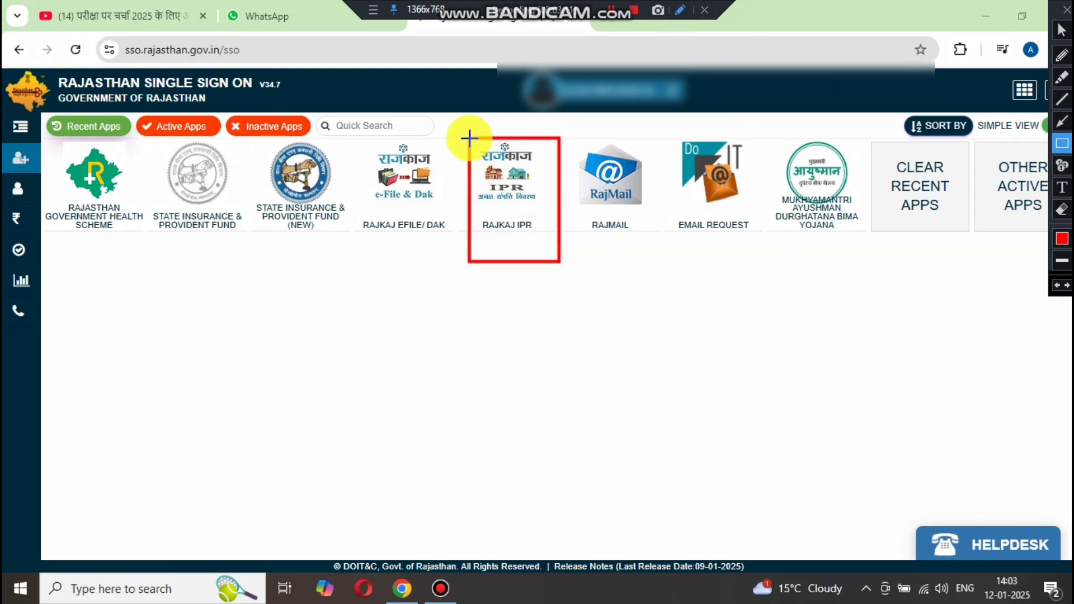
key("Escape")
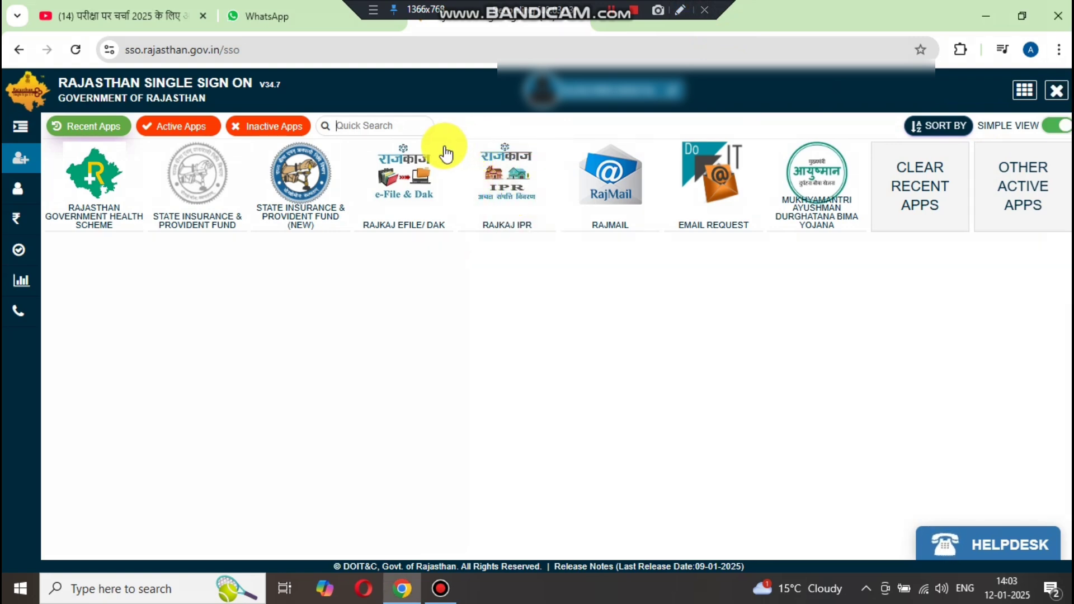
- Launch RAJKAJ IPR from the SSO dashboard to reach the Verify Employee Details form
left_click(521, 223)
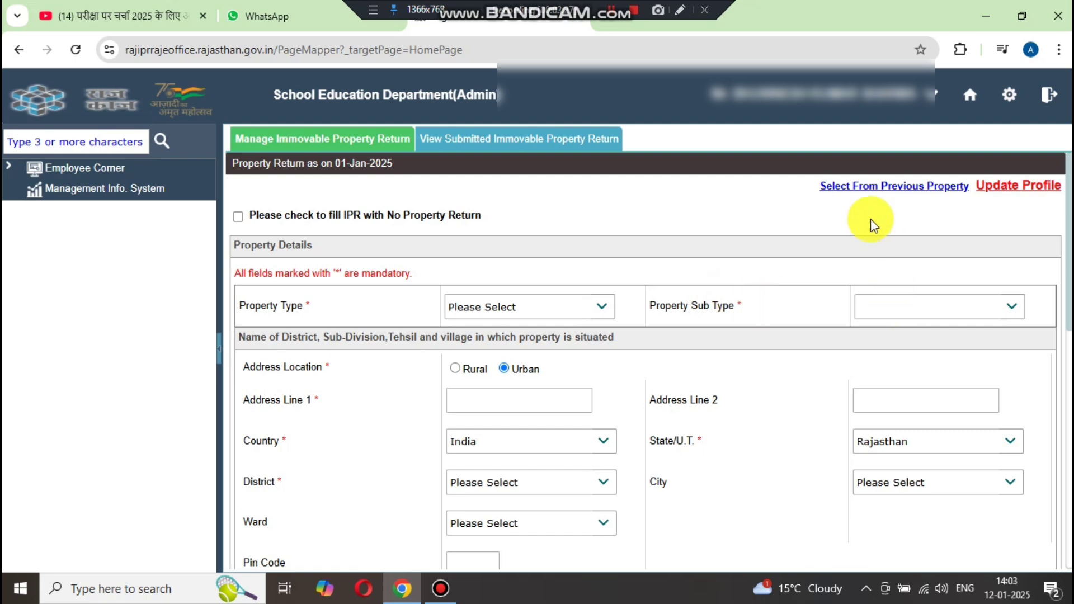
left_click(680, 10)
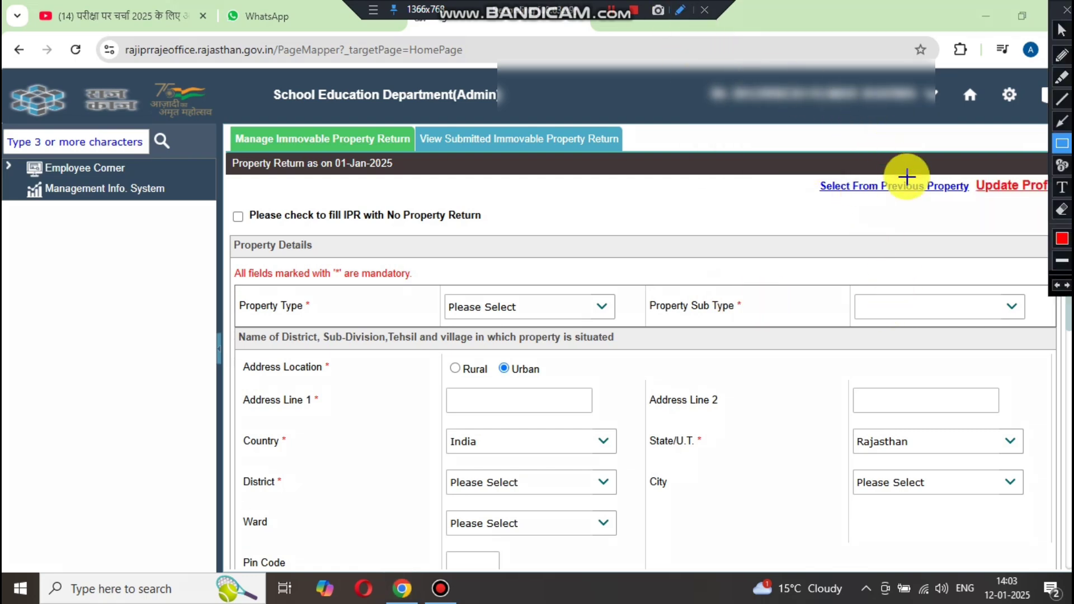
mouse_move(971, 166)
left_mouse_down()
mouse_move(1003, 206)
mouse_move(1052, 206)
left_mouse_up()
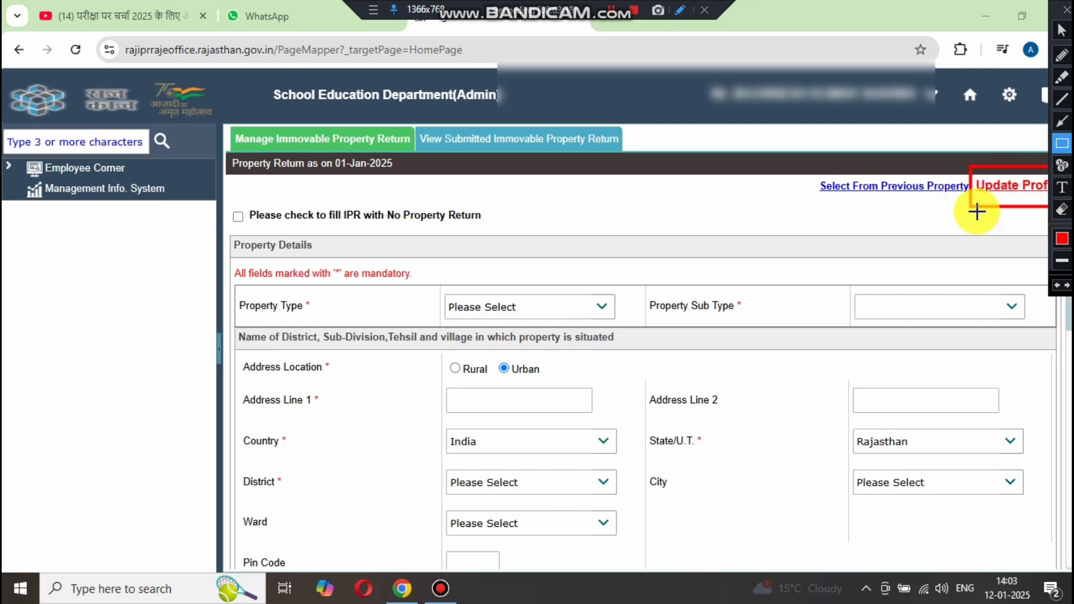
key("Escape")
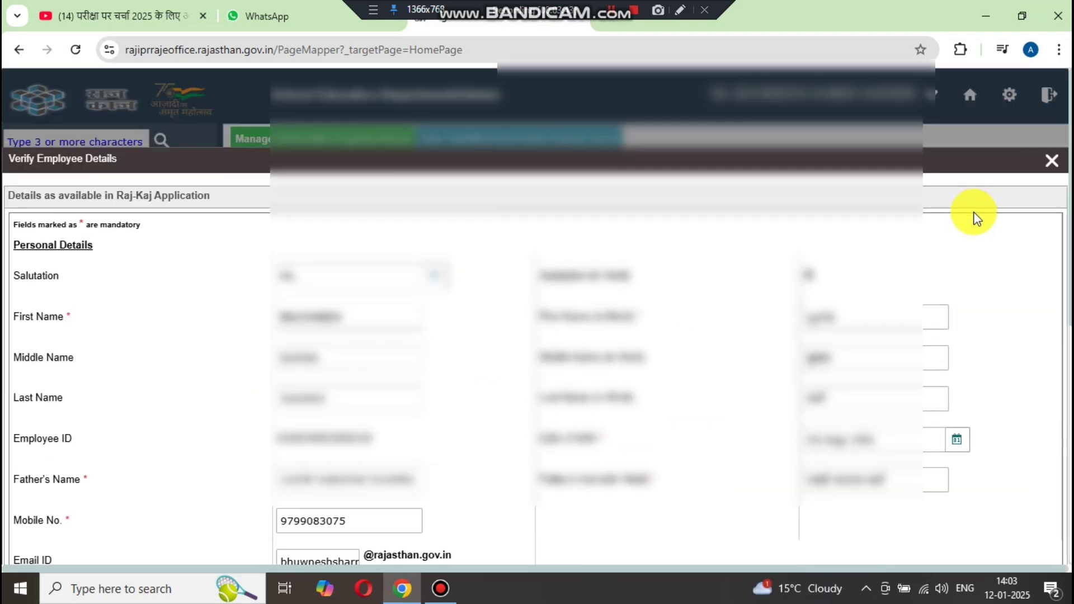
- Scroll to the service details and highlight the Basic Pay value for review
scroll(402, 330, "down", 6)
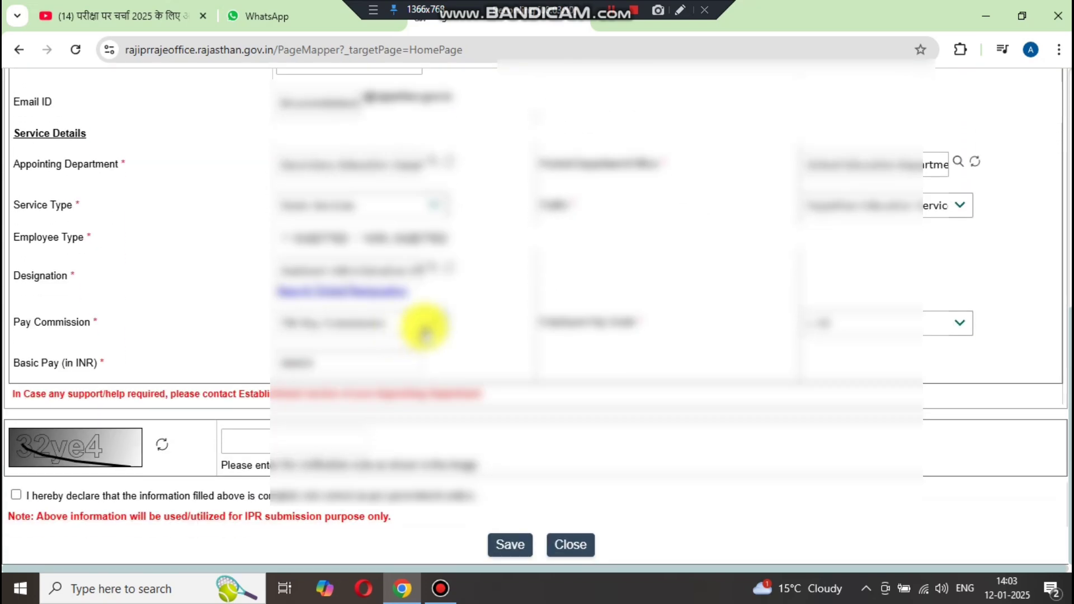
left_click_drag(323, 364, 270, 369)
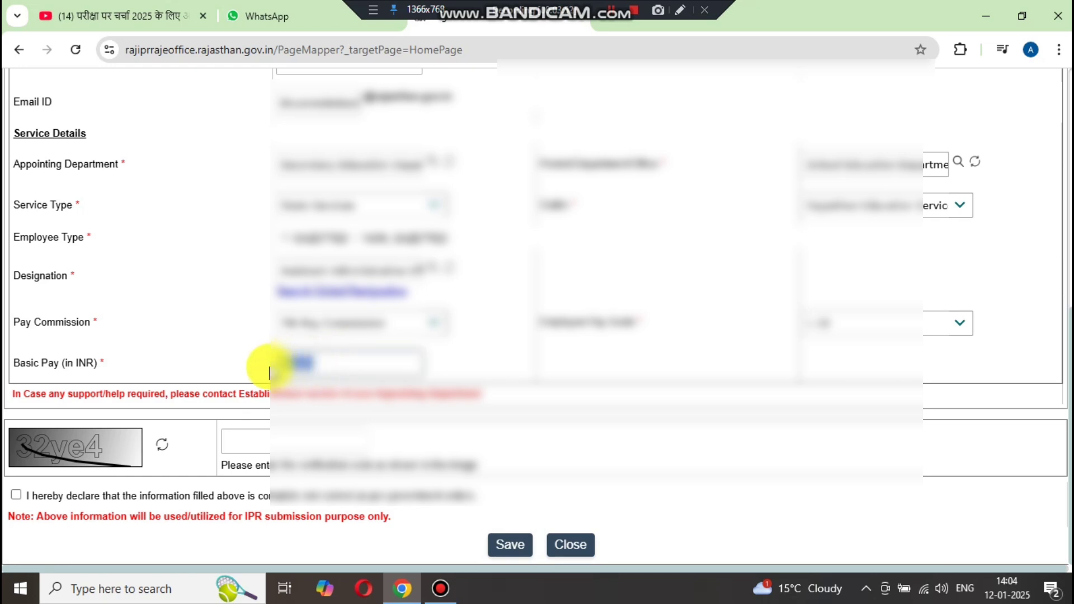
left_click(680, 10)
left_click_drag(467, 382, 222, 339)
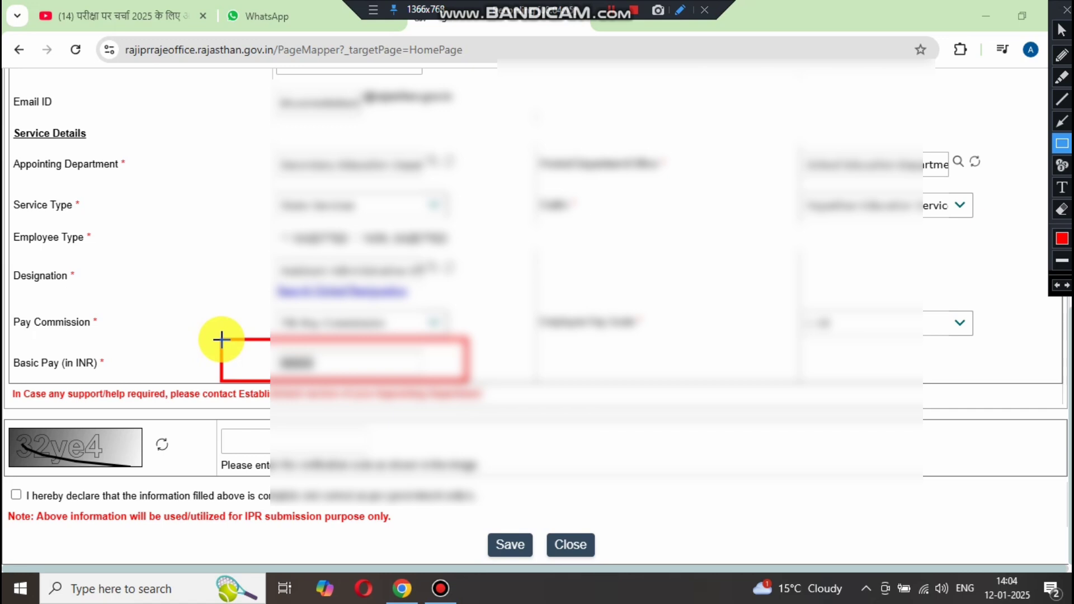
key("Escape")
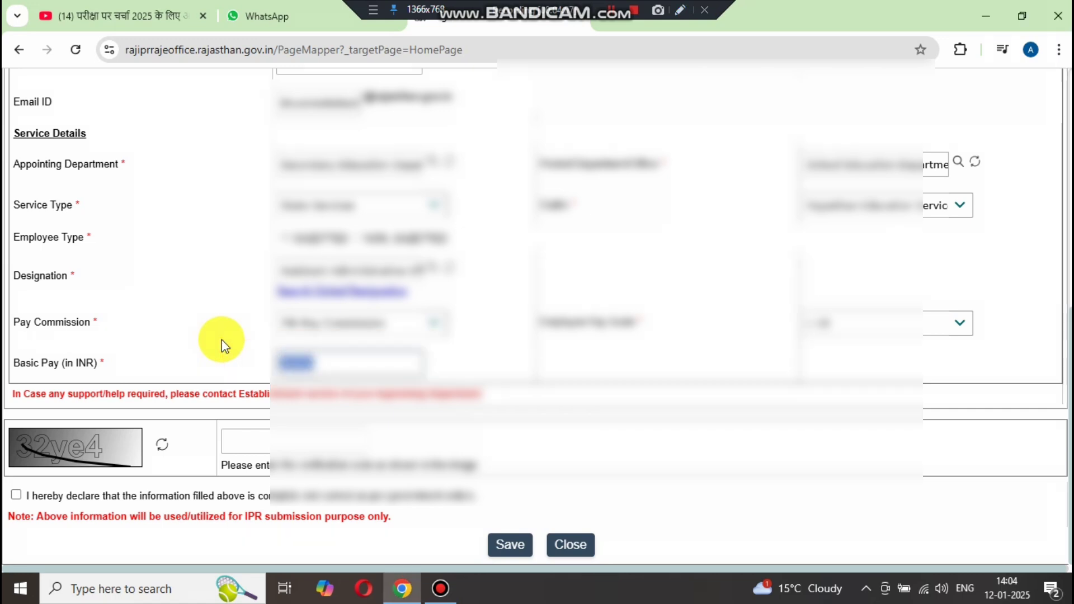
left_click(295, 362)
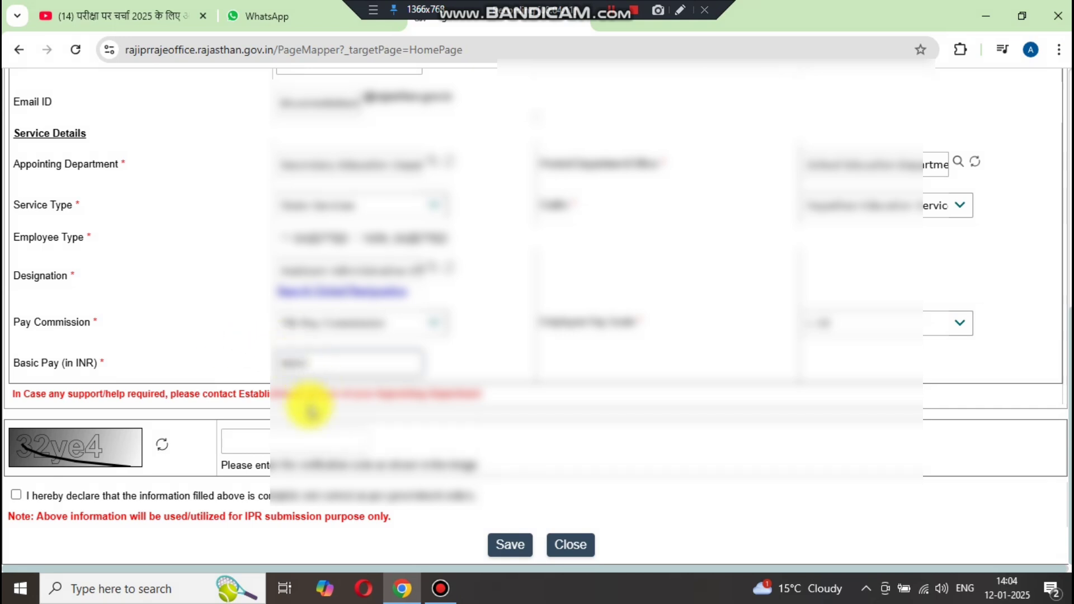
- Enter the captcha code, accept the declaration, and save the employee details
left_click(277, 435)
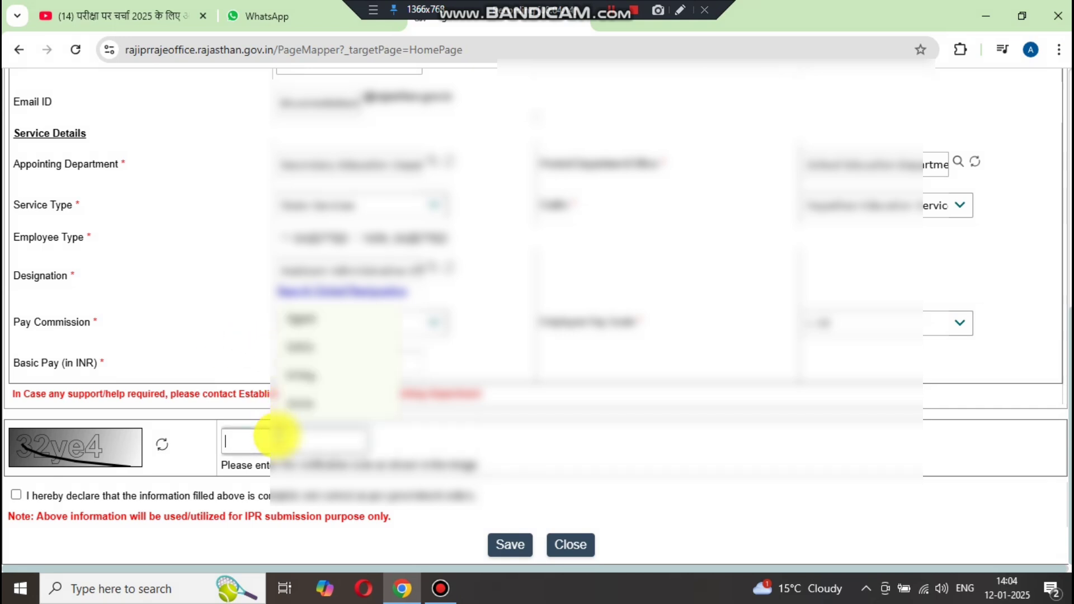
type("32ye4")
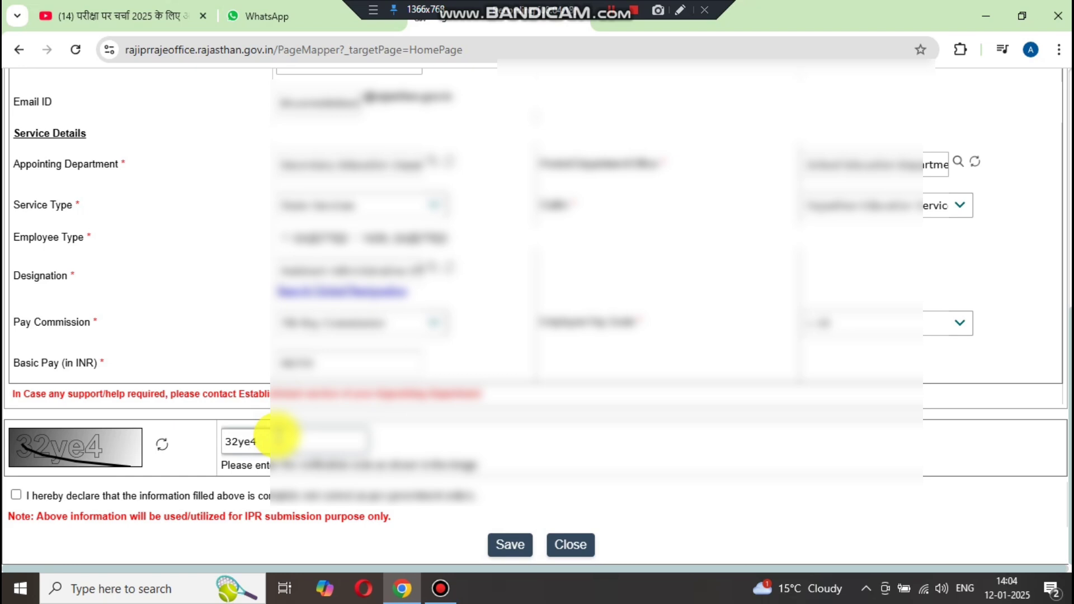
left_click(16, 496)
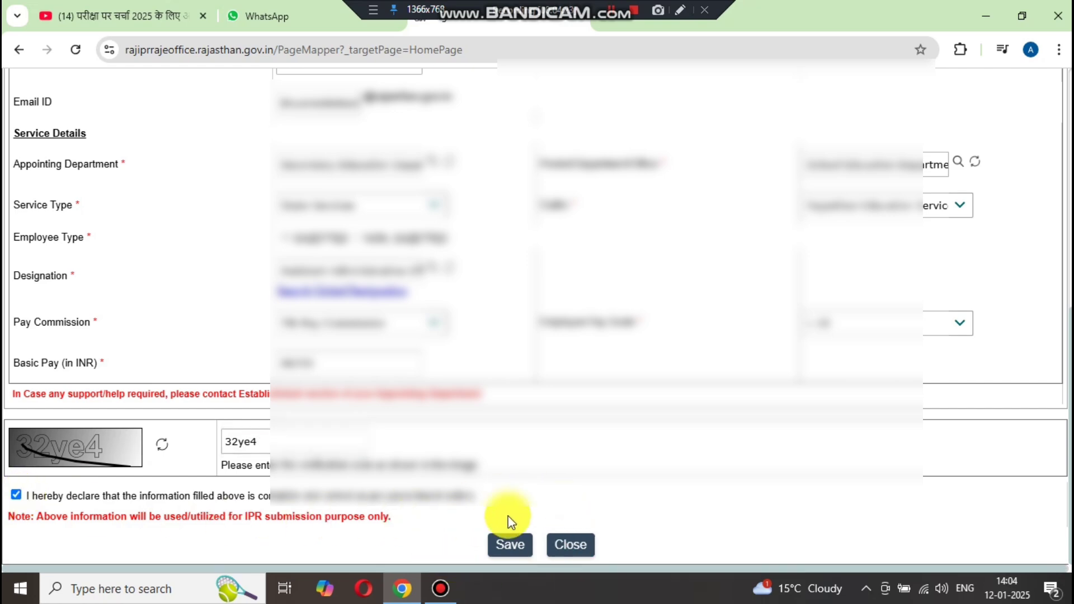
left_click(501, 544)
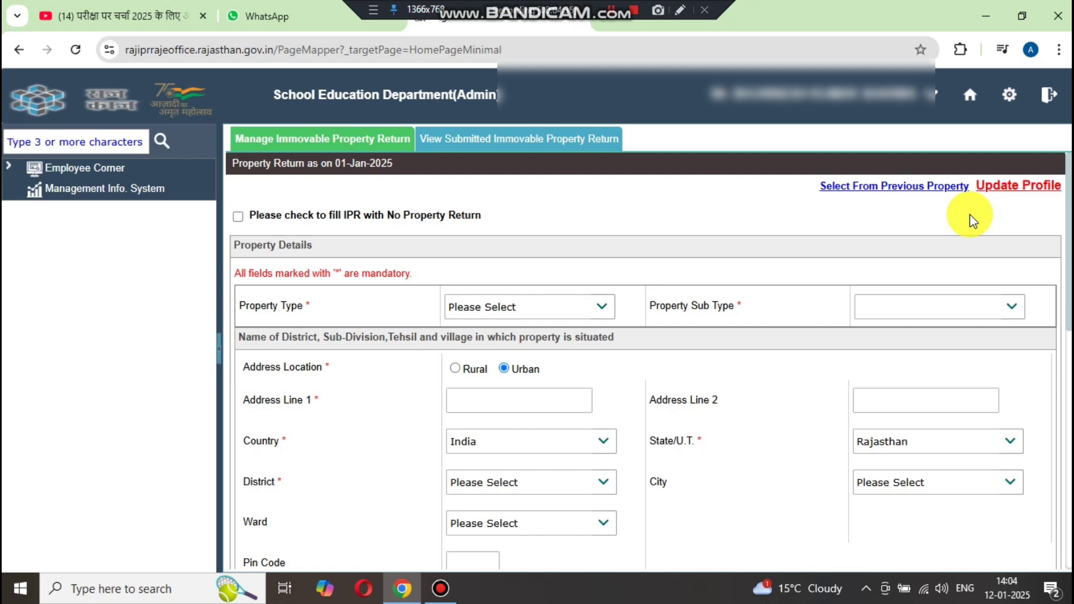
left_click(679, 11)
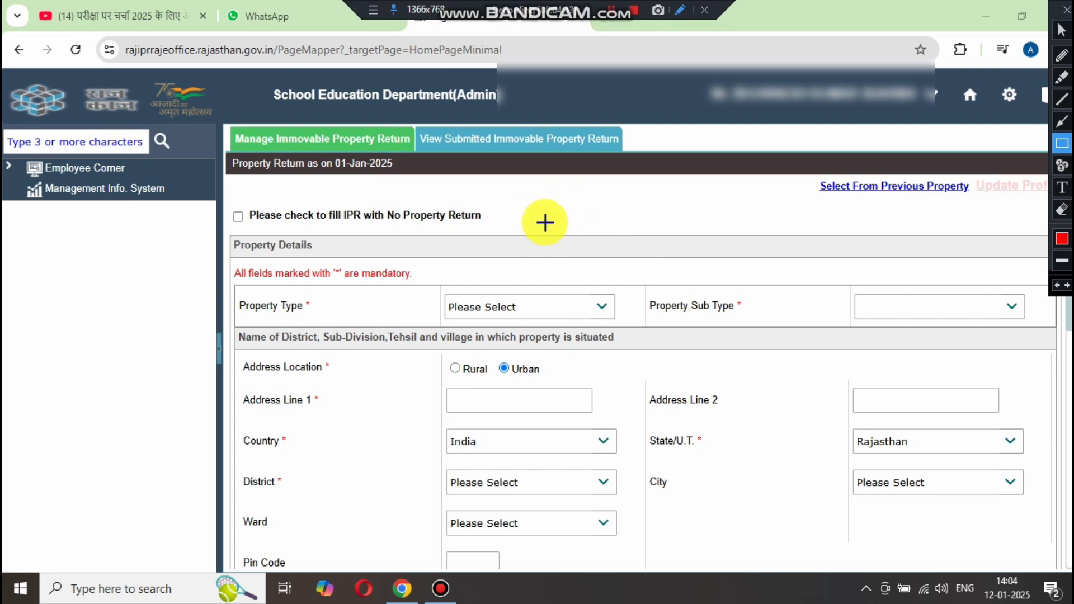
left_click_drag(520, 229, 220, 193)
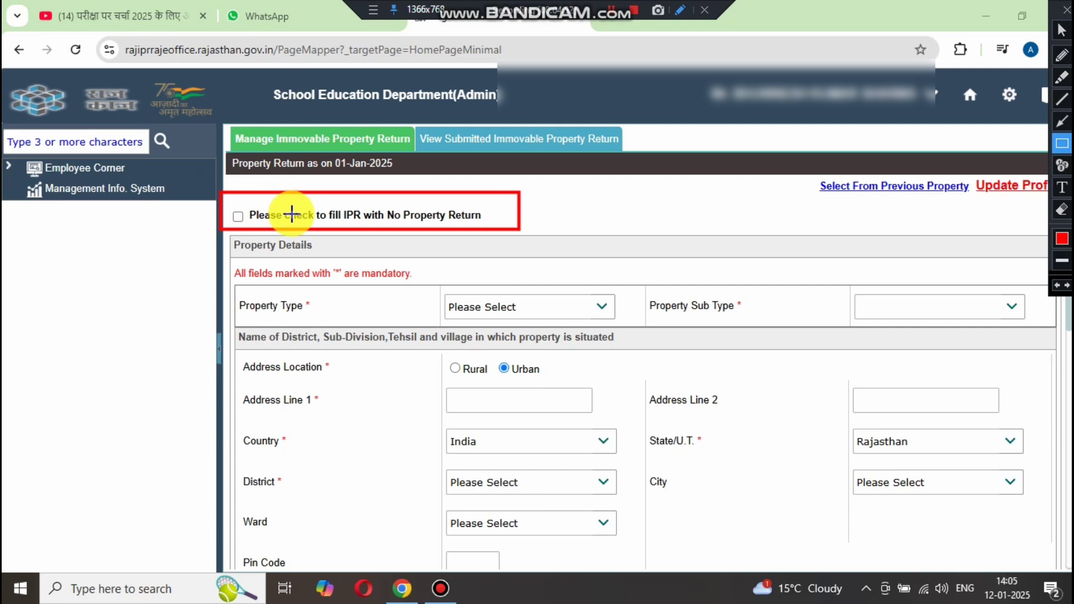
key("Escape")
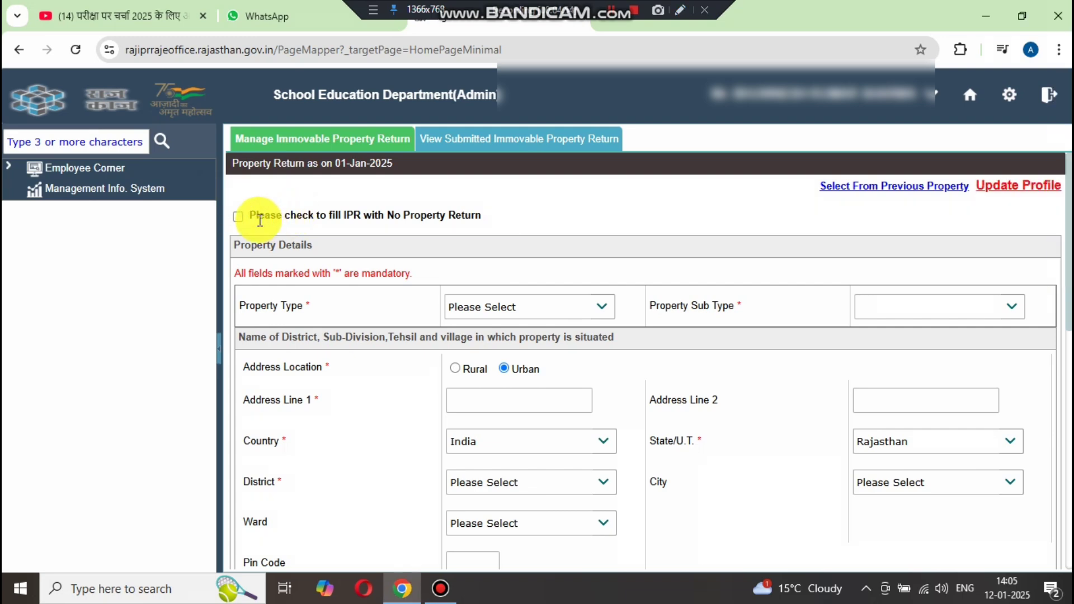
left_click(238, 217)
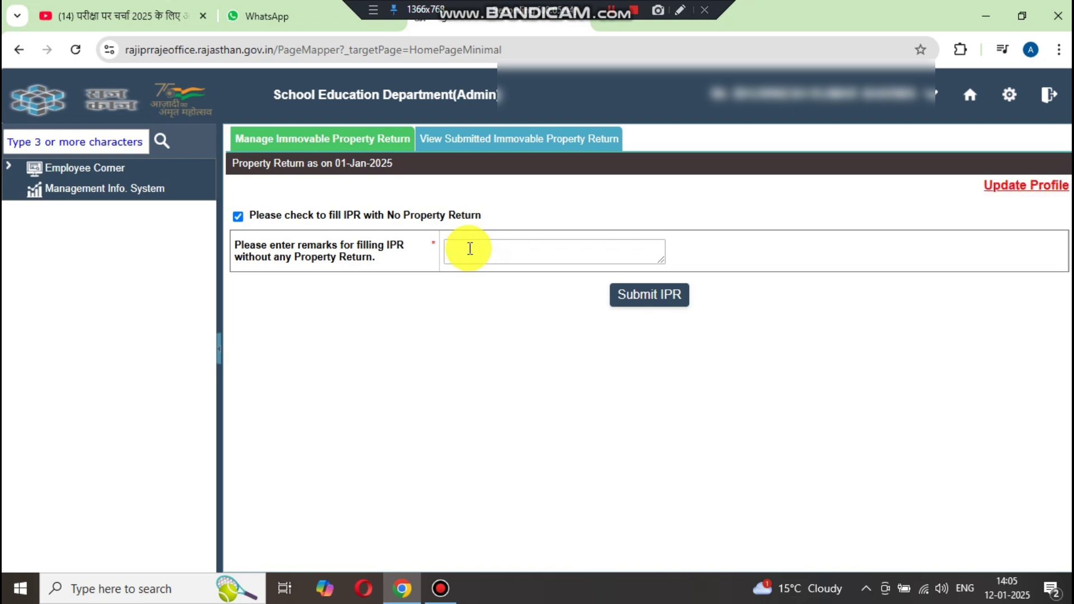
left_click(681, 11)
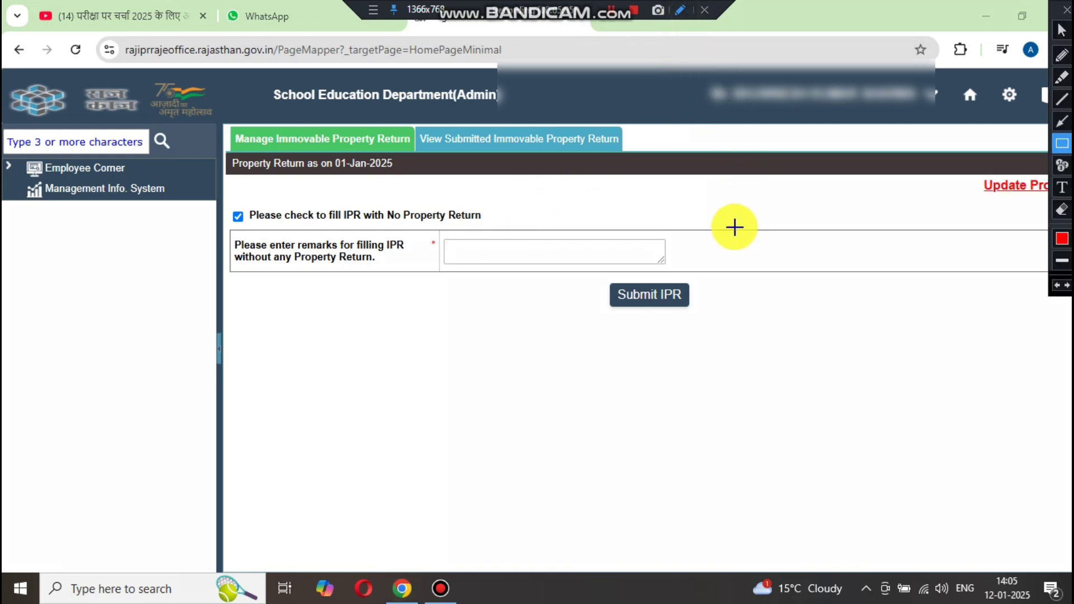
left_click_drag(715, 258, 394, 227)
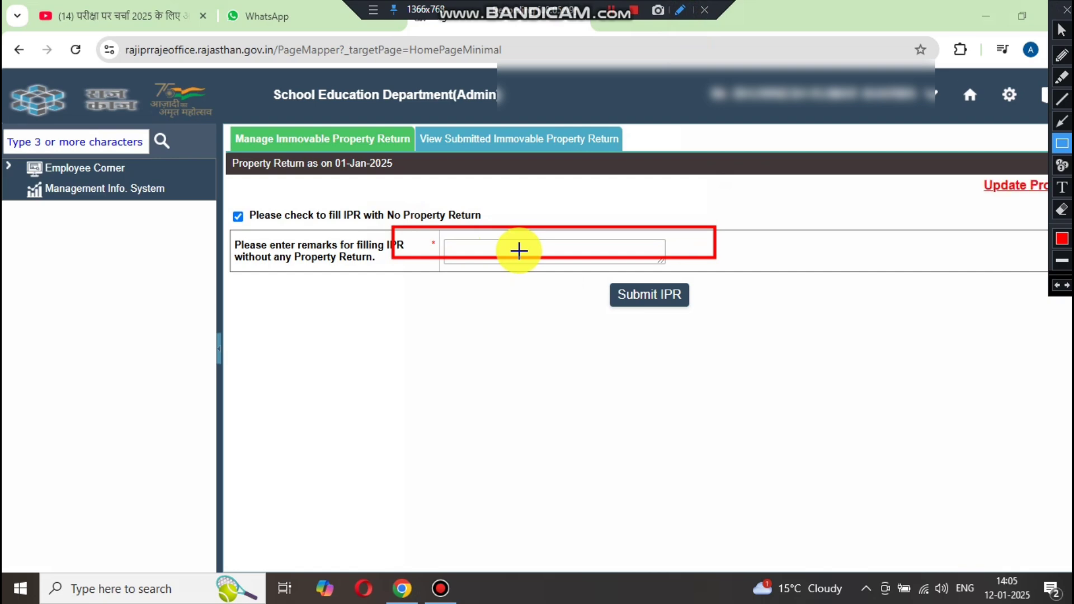
key("Escape")
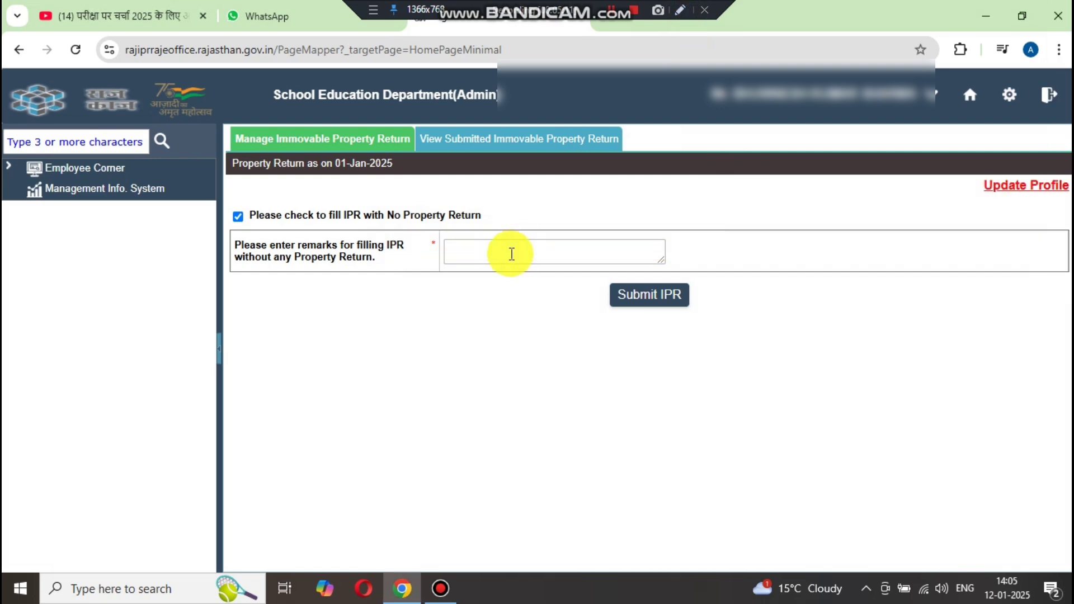
left_click(327, 140)
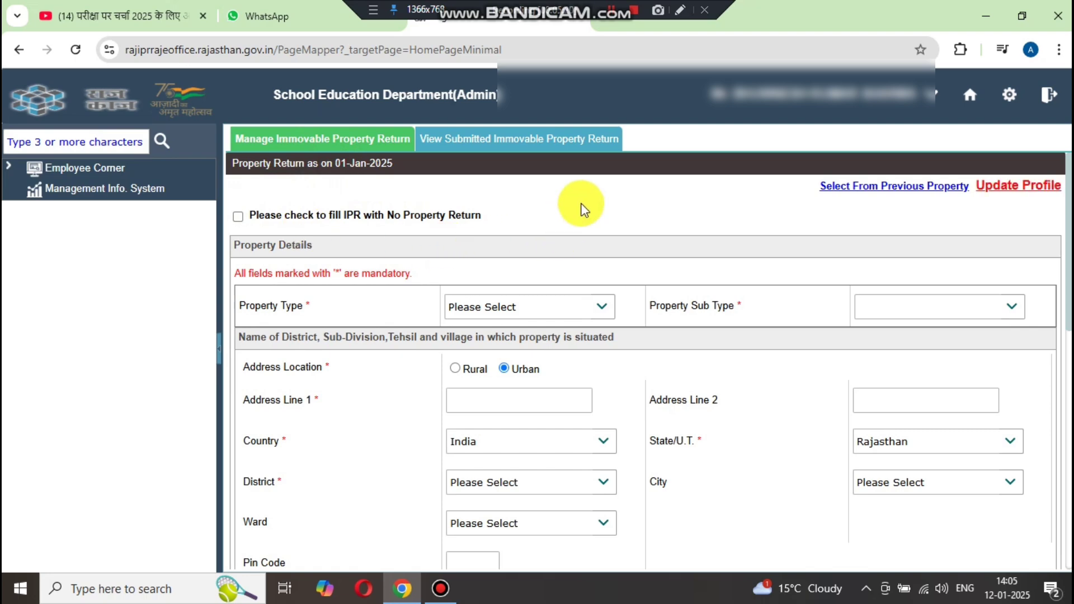
left_click(683, 8)
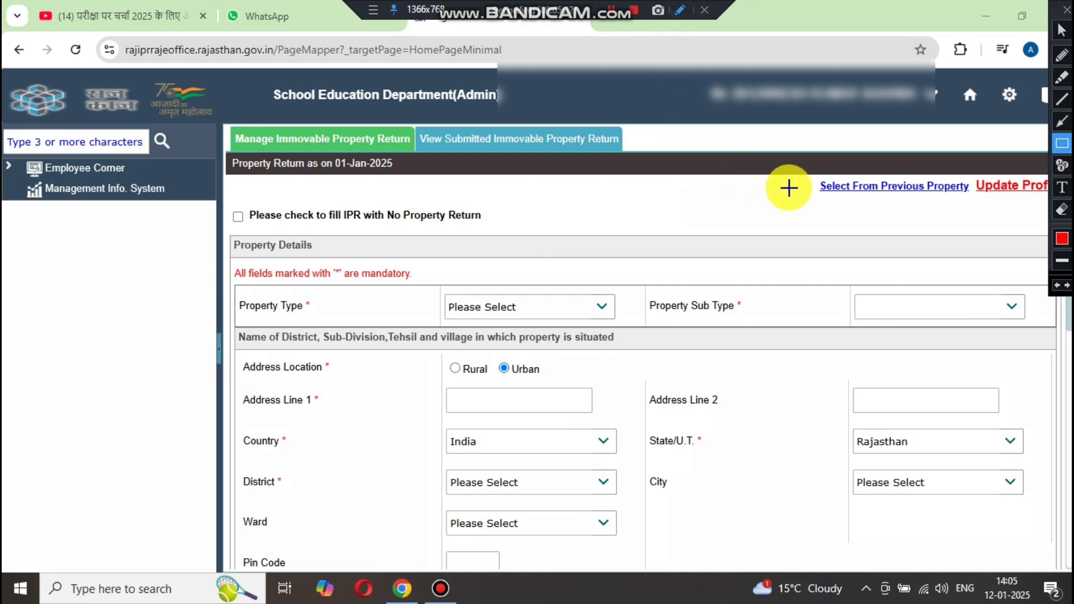
left_click_drag(804, 171, 975, 206)
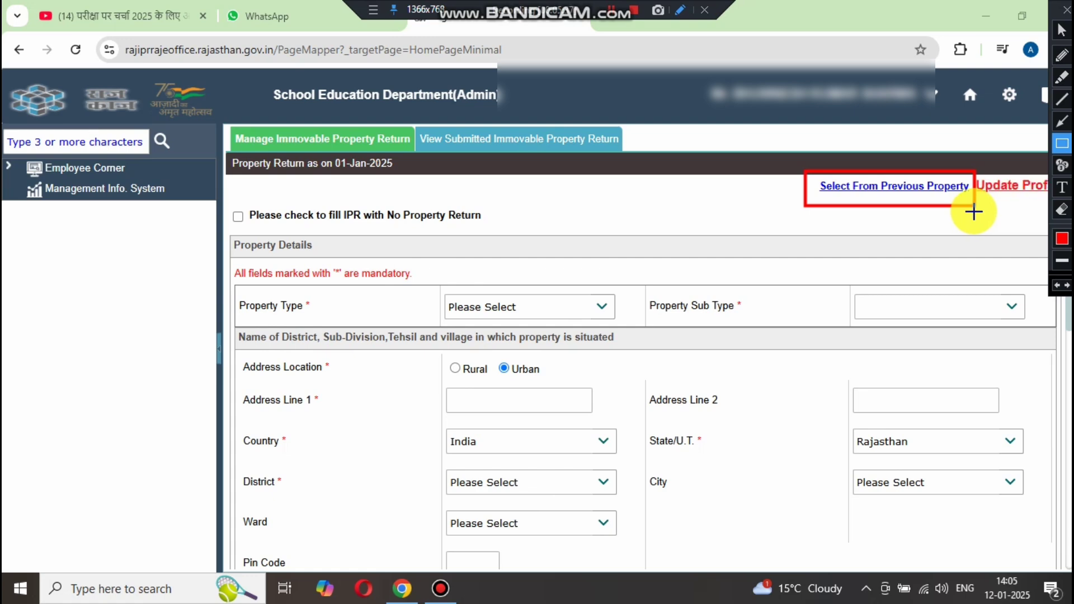
key("Escape")
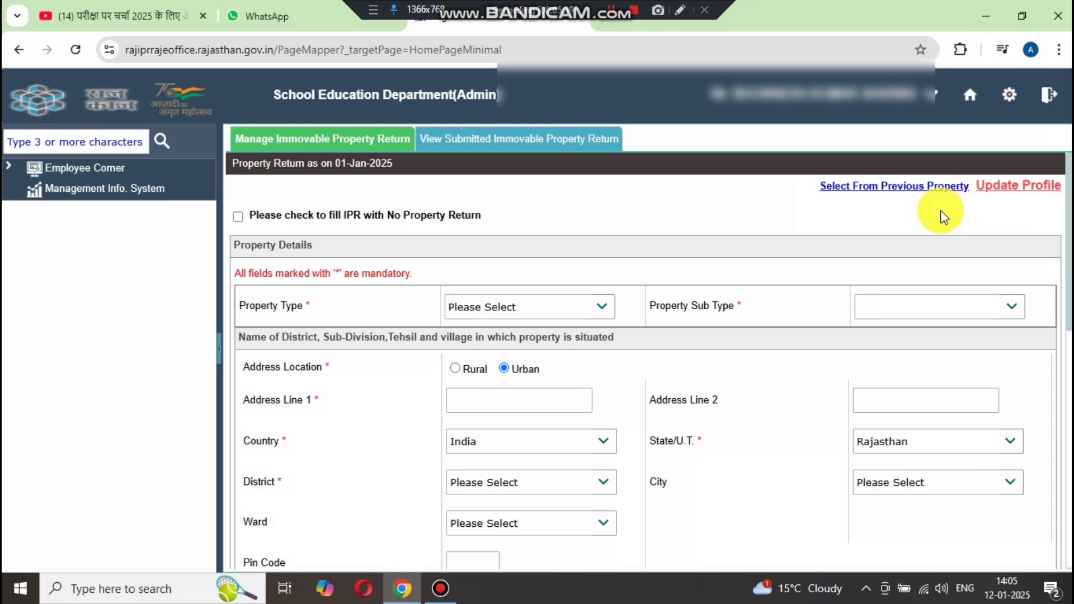
left_click(882, 191)
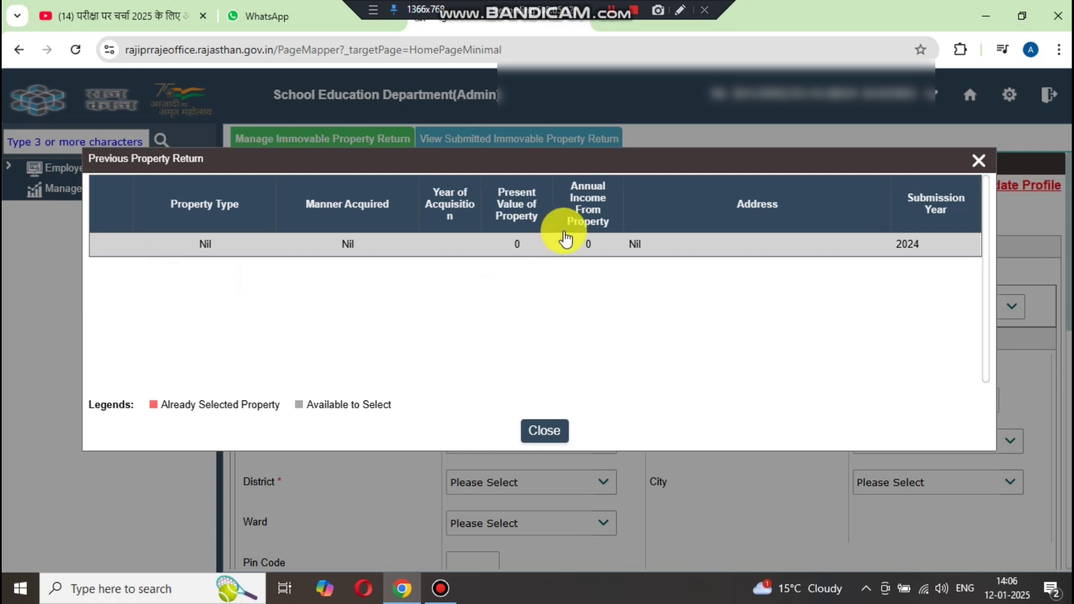
left_click(680, 10)
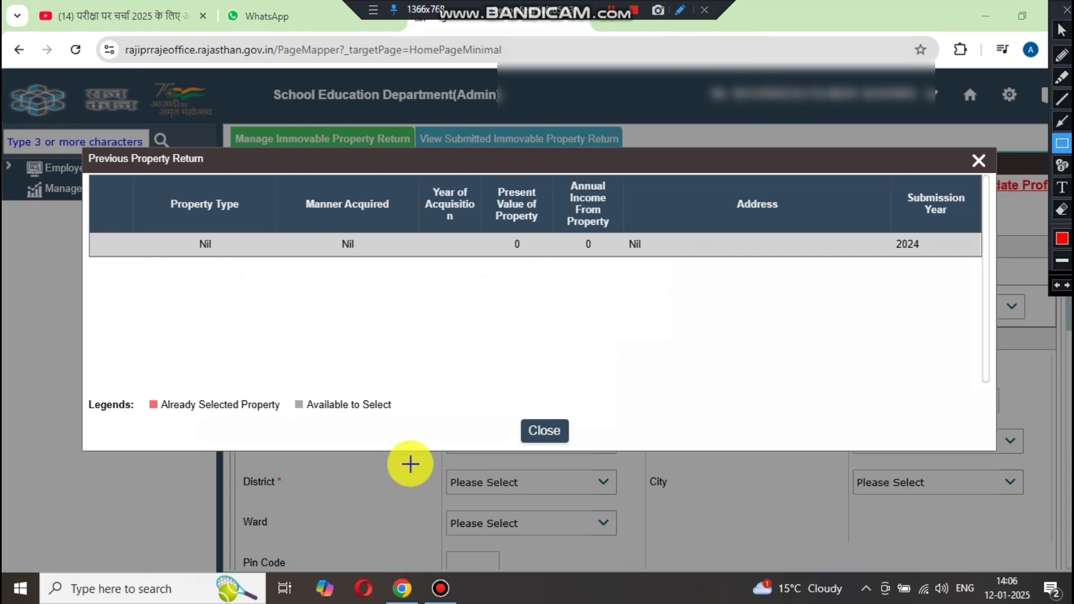
mouse_move(430, 390)
left_mouse_down()
mouse_move(485, 451)
mouse_move(519, 446)
left_mouse_up()
mouse_move(100, 258)
left_mouse_down()
mouse_move(492, 336)
mouse_move(946, 311)
mouse_move(978, 320)
mouse_move(974, 335)
left_mouse_up()
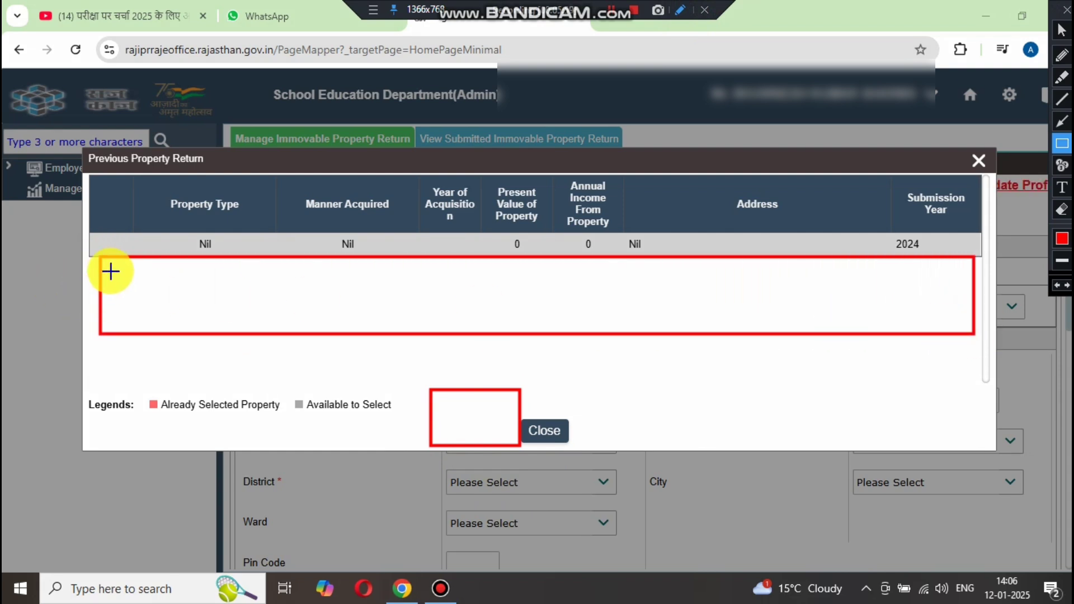
mouse_move(109, 270)
left_mouse_down()
mouse_move(160, 319)
mouse_move(158, 340)
left_mouse_up()
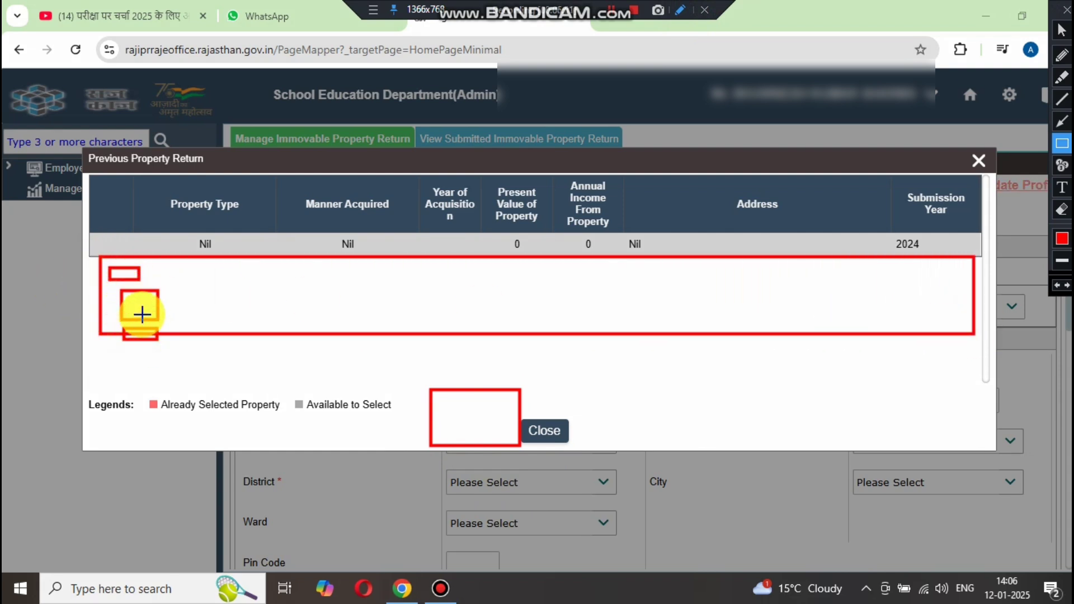
left_click_drag(137, 302, 147, 311)
left_click_drag(122, 272, 126, 276)
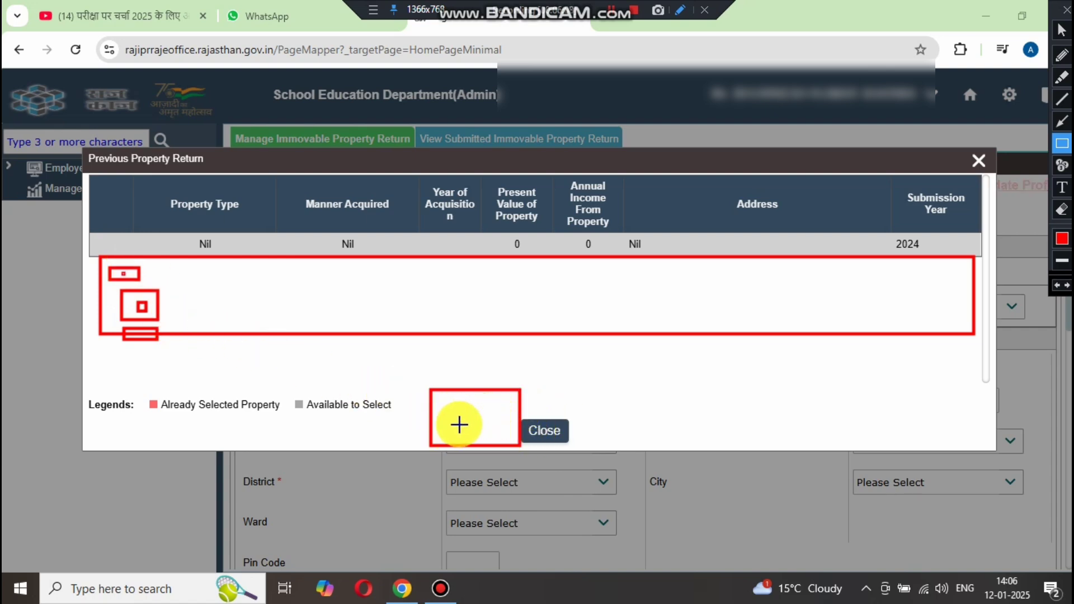
left_click(1062, 55)
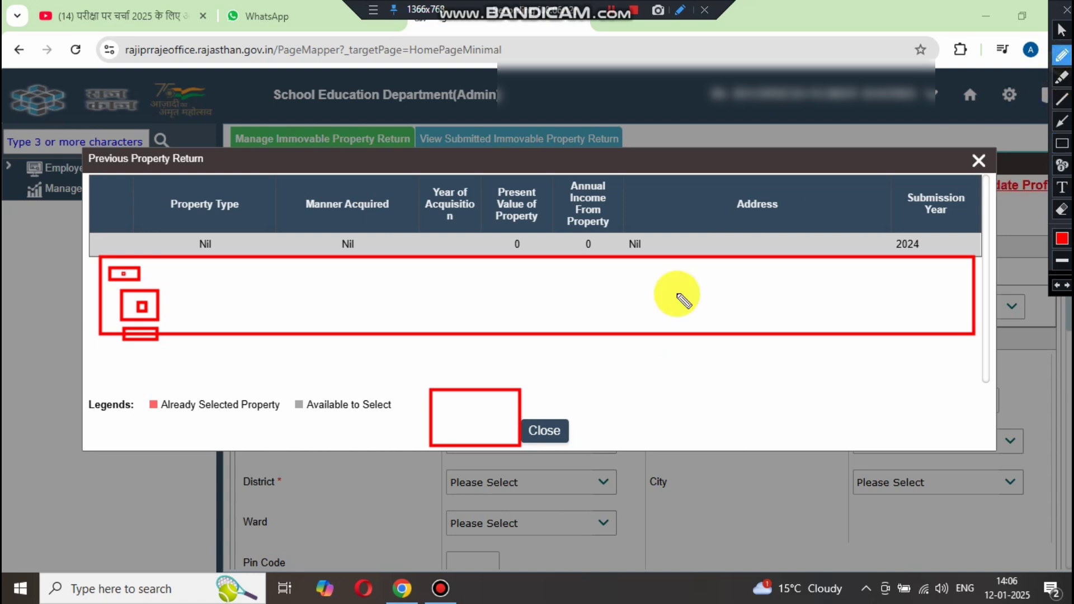
left_click_drag(454, 414, 507, 393)
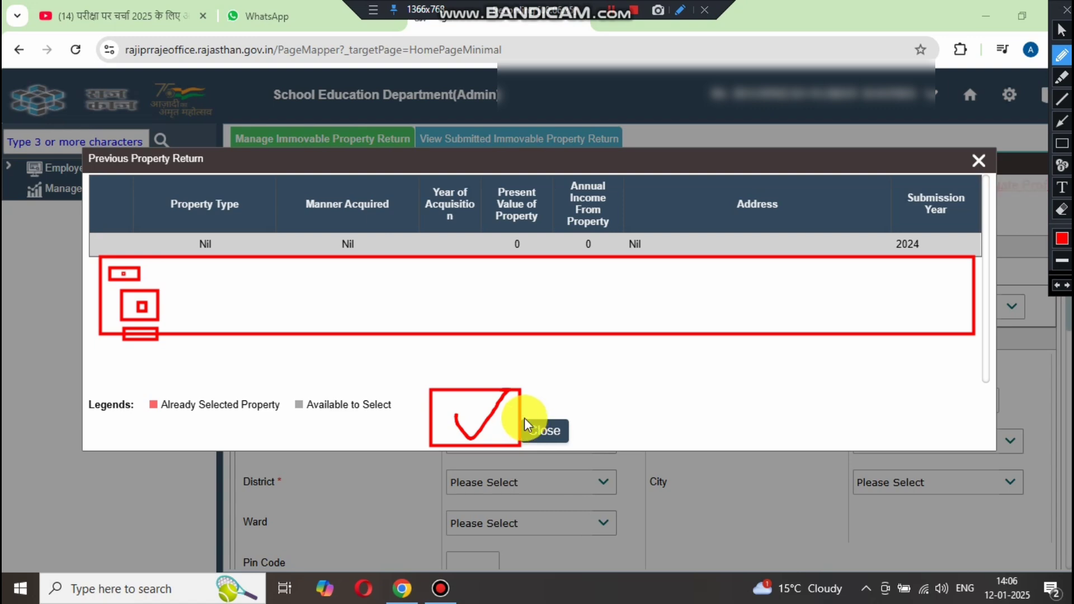
key("Escape")
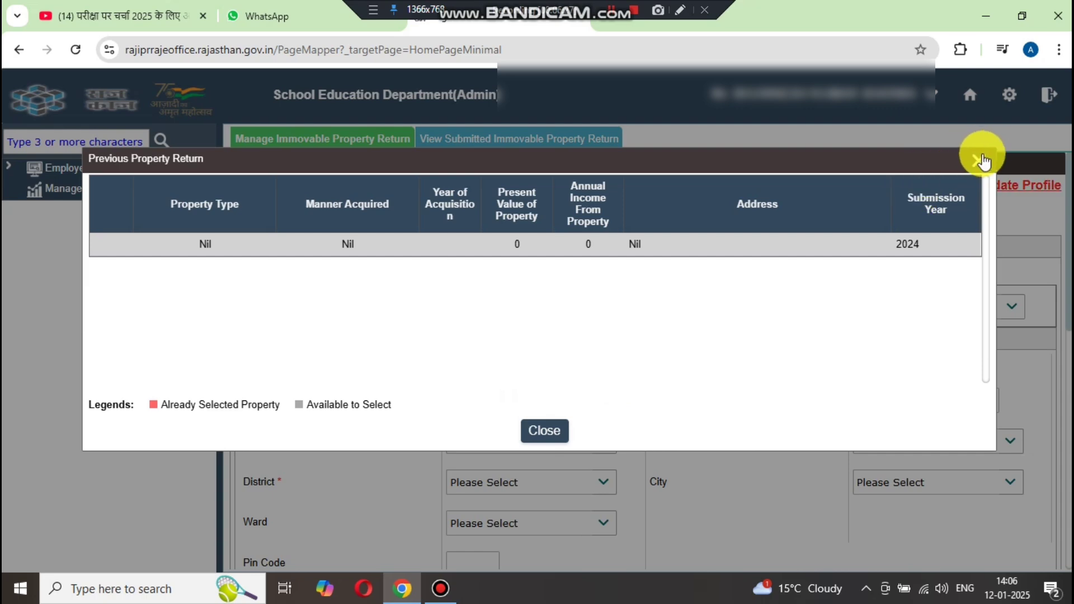
left_click(979, 161)
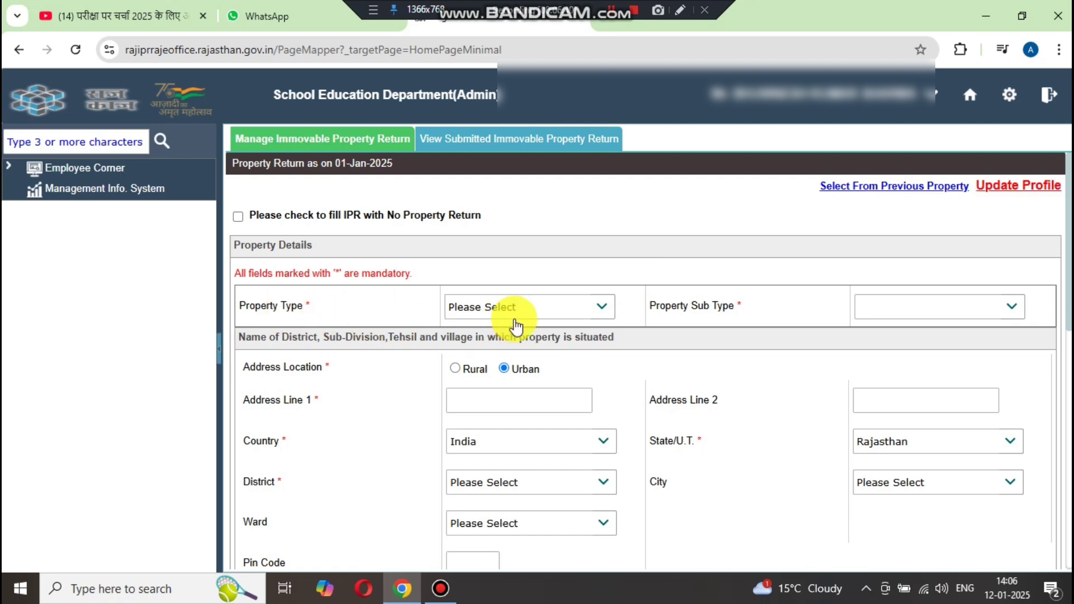
- Choose Agricultural as Property Type and Farmhouse as Property Sub Type
left_click(542, 305)
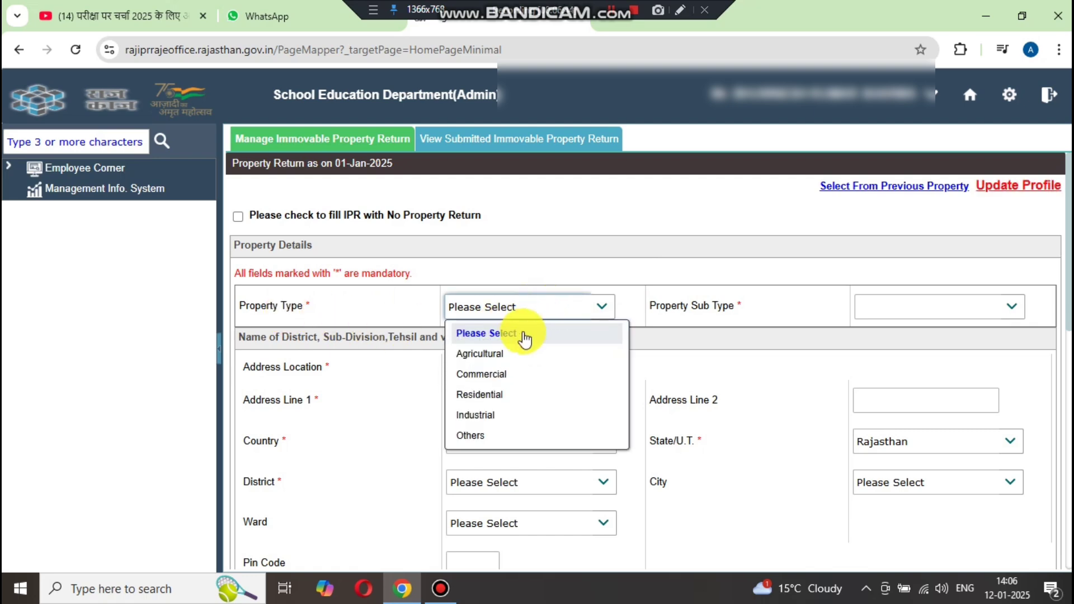
left_click(499, 353)
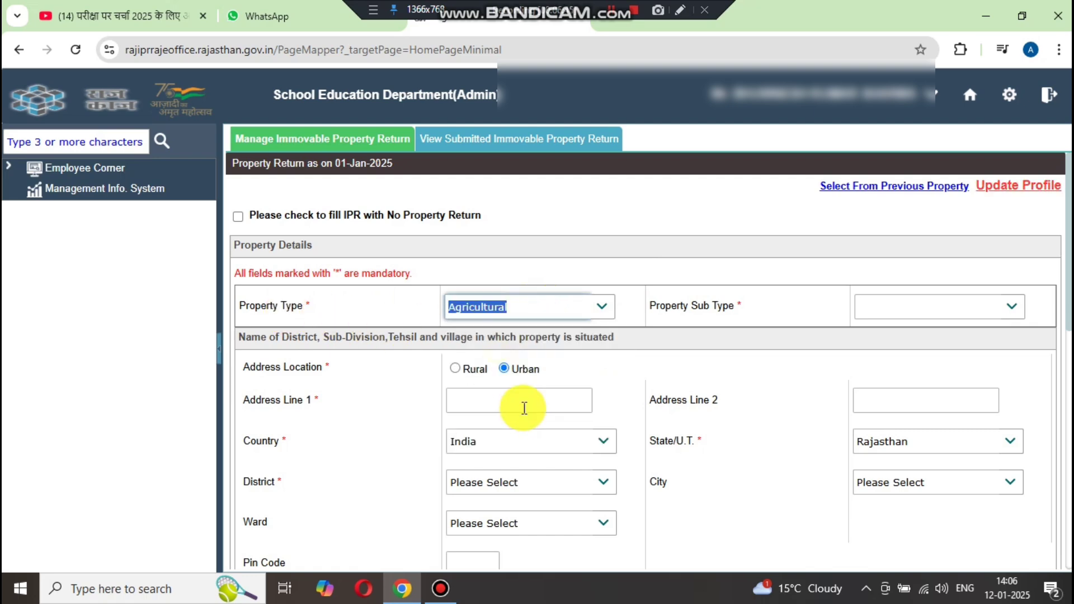
left_click(921, 307)
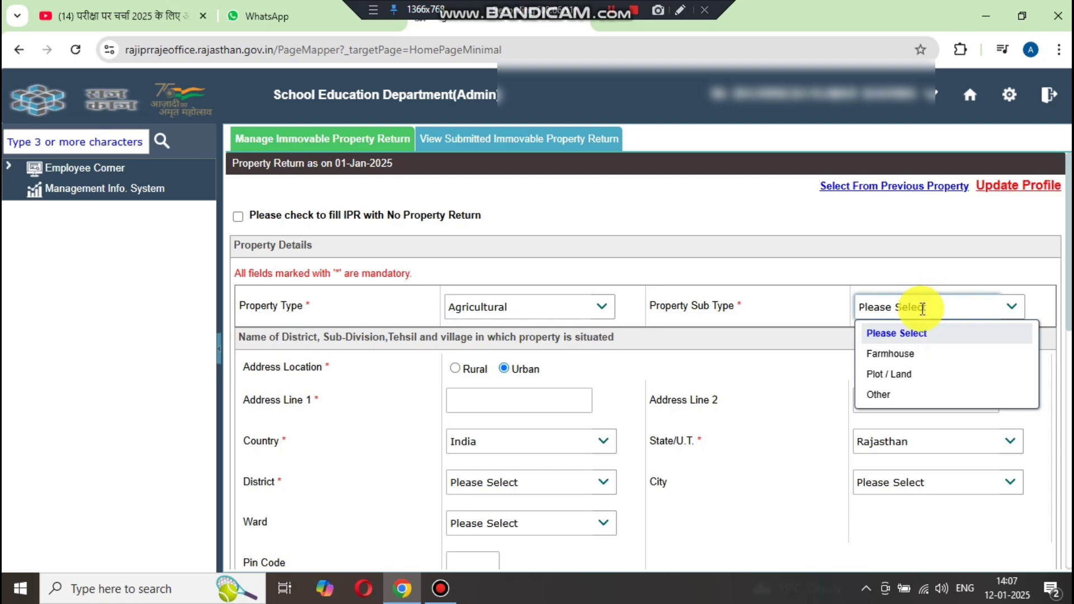
left_click(893, 354)
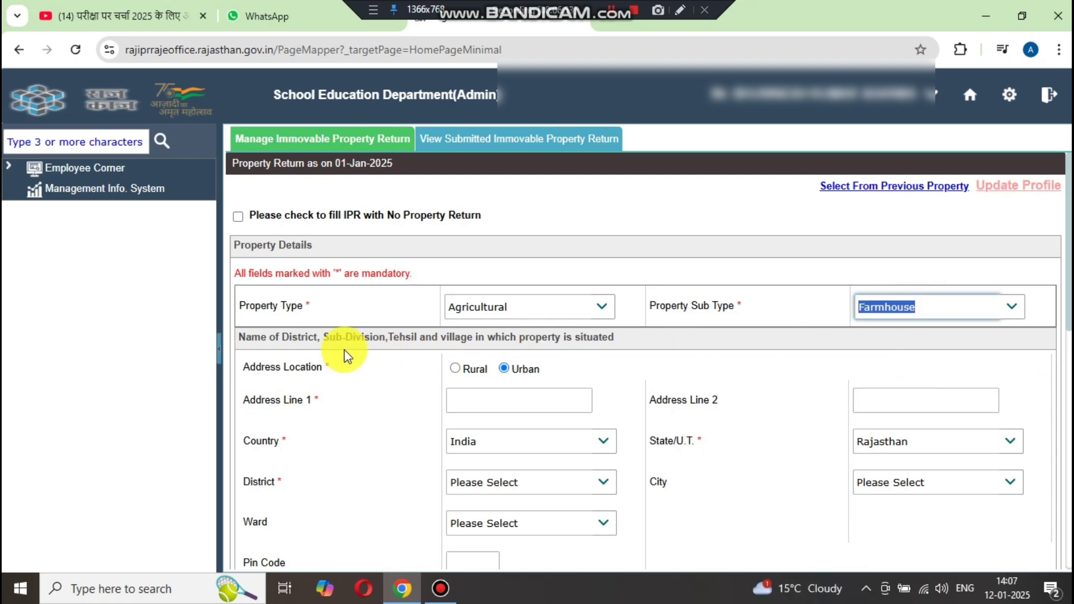
scroll(374, 337, "down", 1)
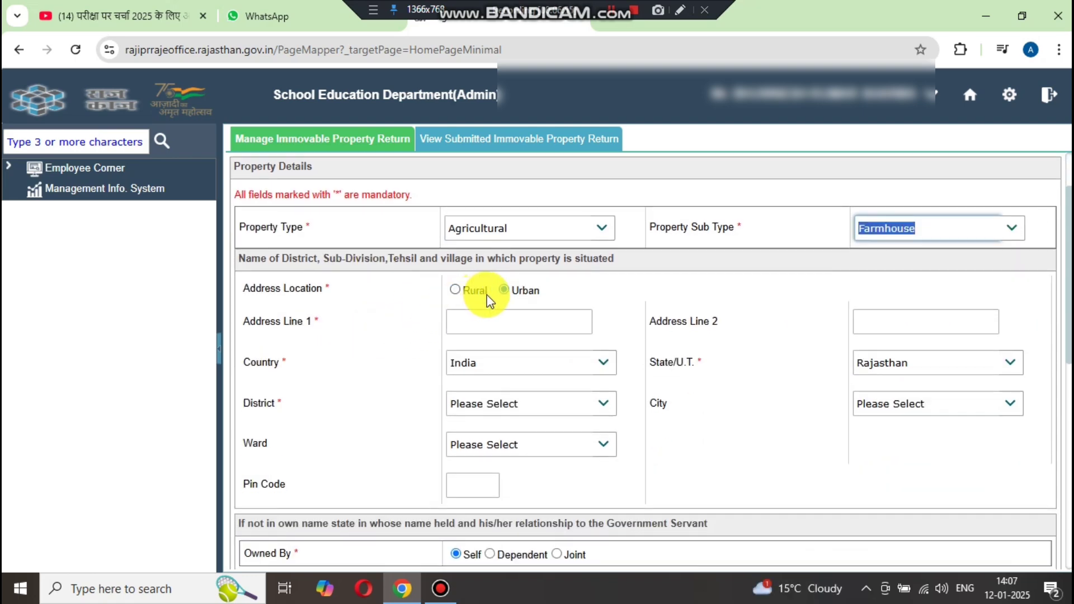
- Mark the property as Rural, located in District Sikar, Block Piprali
left_click(456, 290)
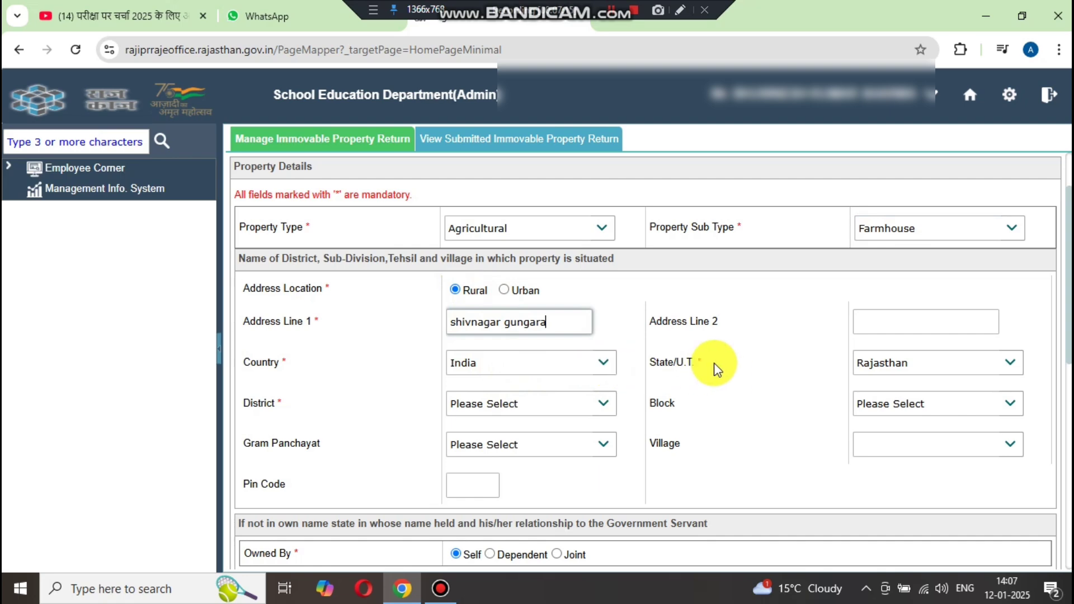
left_click(603, 410)
left_click_drag(628, 349, 611, 540)
left_click(546, 532)
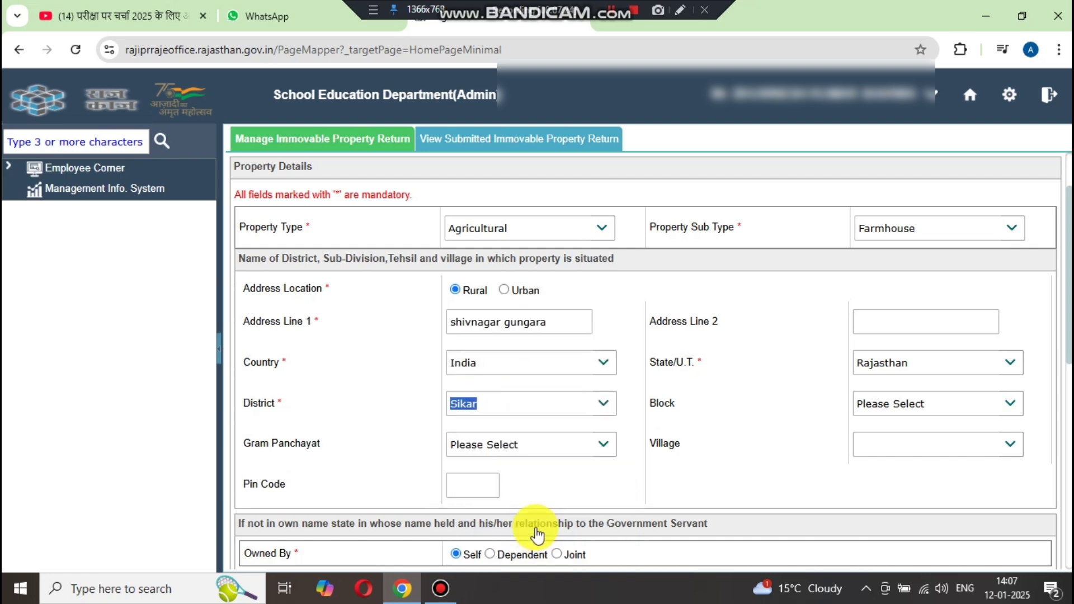
left_click(901, 407)
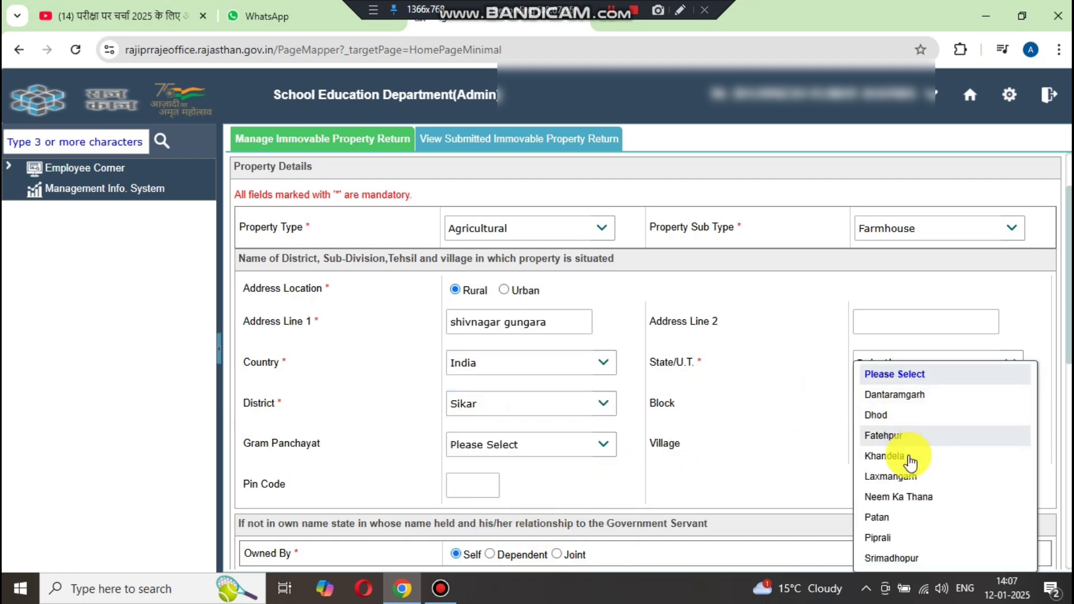
left_click(895, 537)
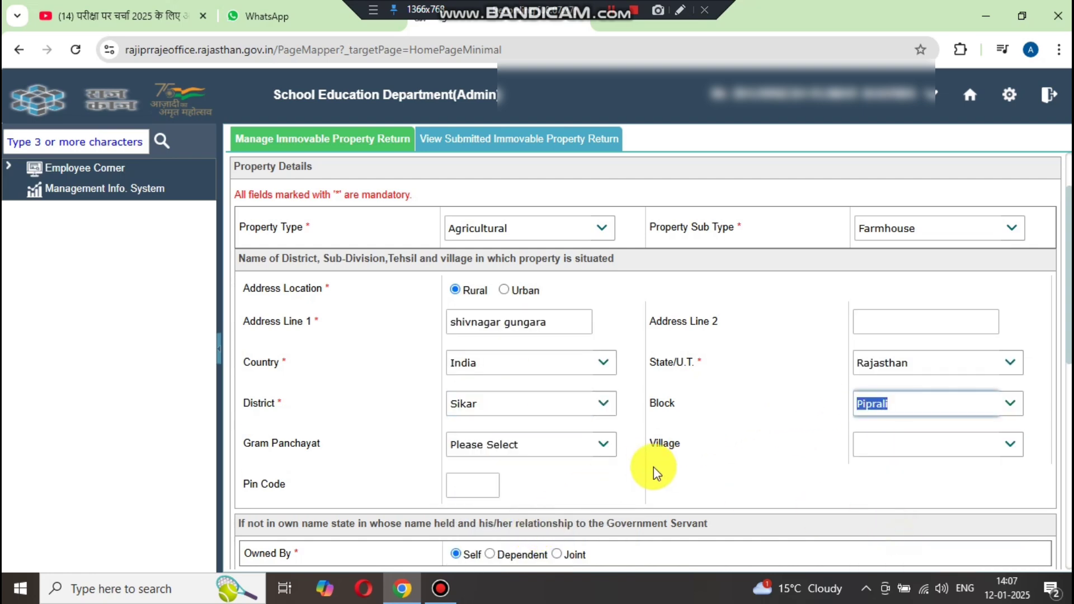
- Check the gram panchayat and village options, then enter the property's pin code
left_click(558, 451)
left_click(602, 448)
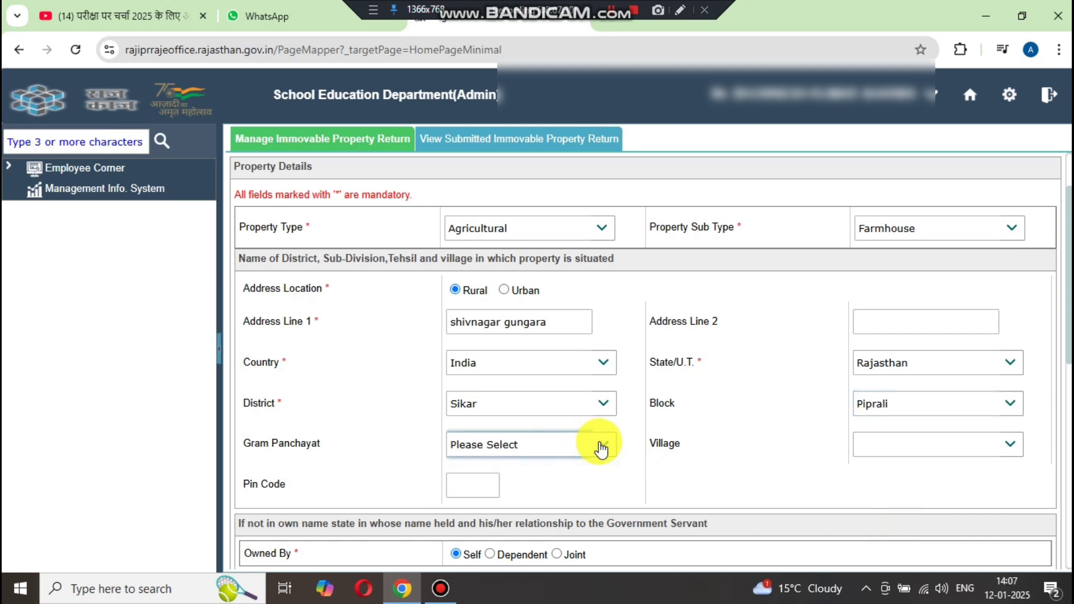
left_click(601, 448)
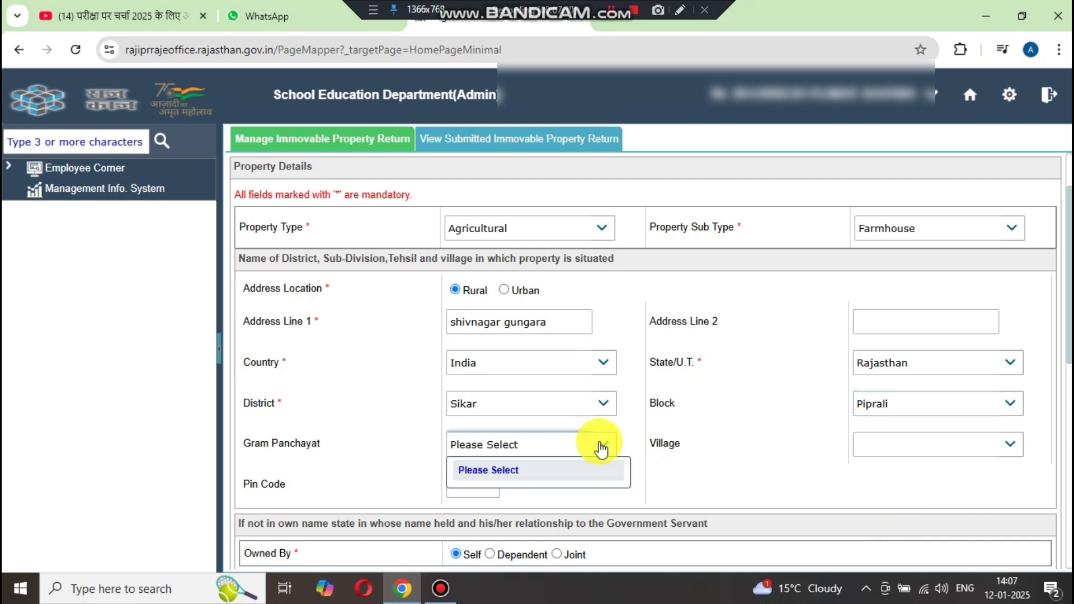
left_click(917, 445)
left_click(468, 484)
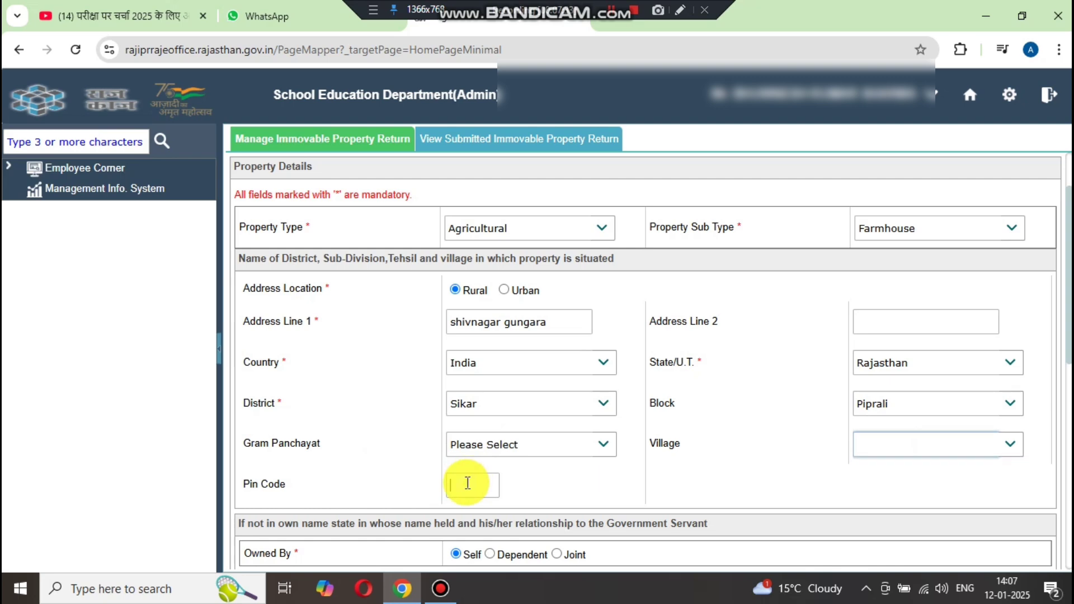
type("332027")
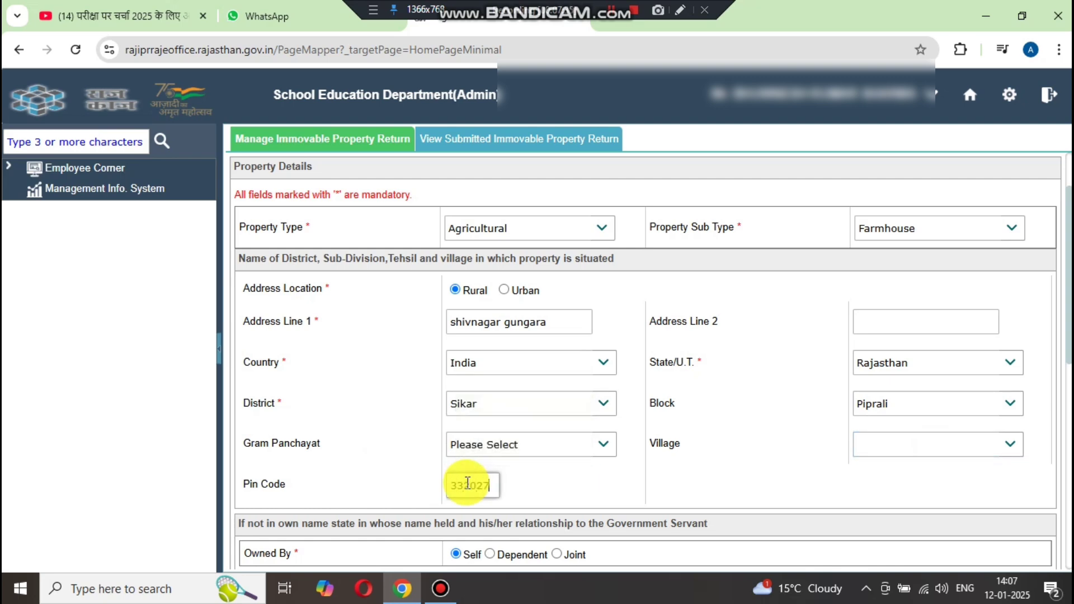
scroll(731, 425, "down", 2)
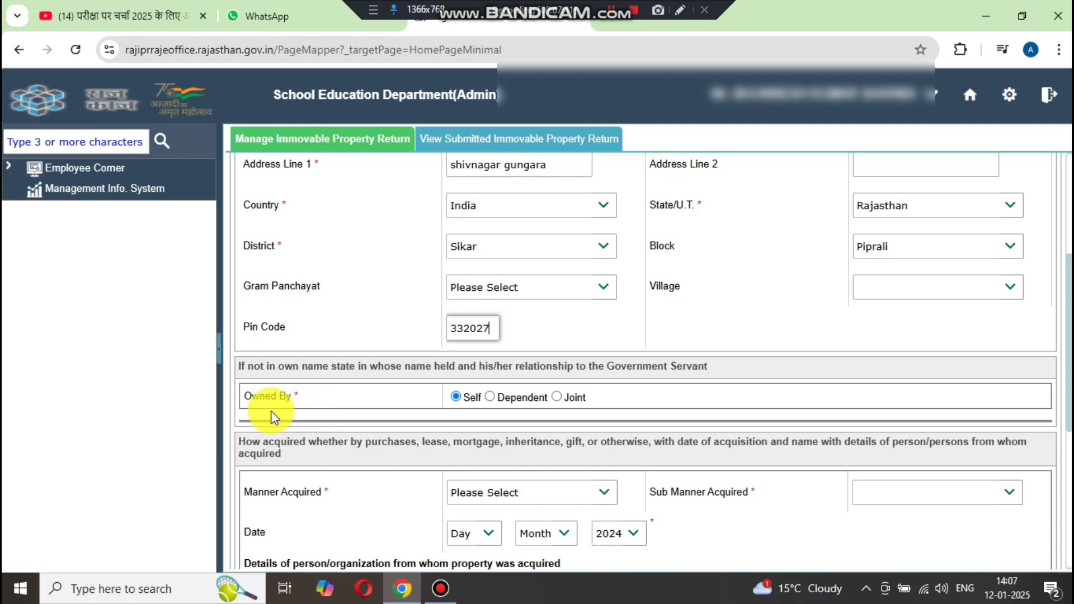
left_click(453, 409)
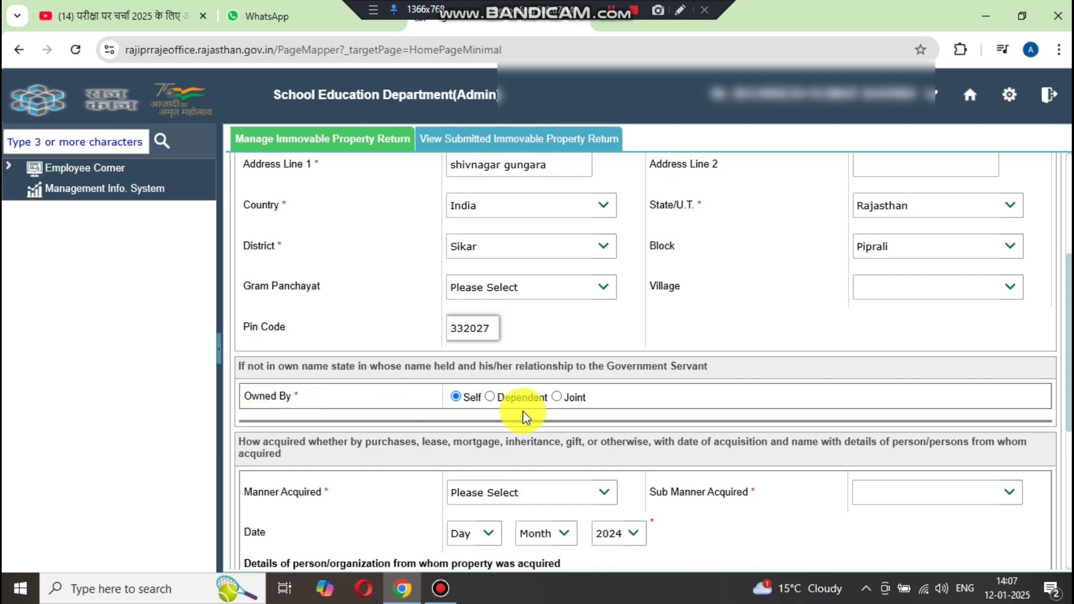
scroll(526, 417, "down", 1)
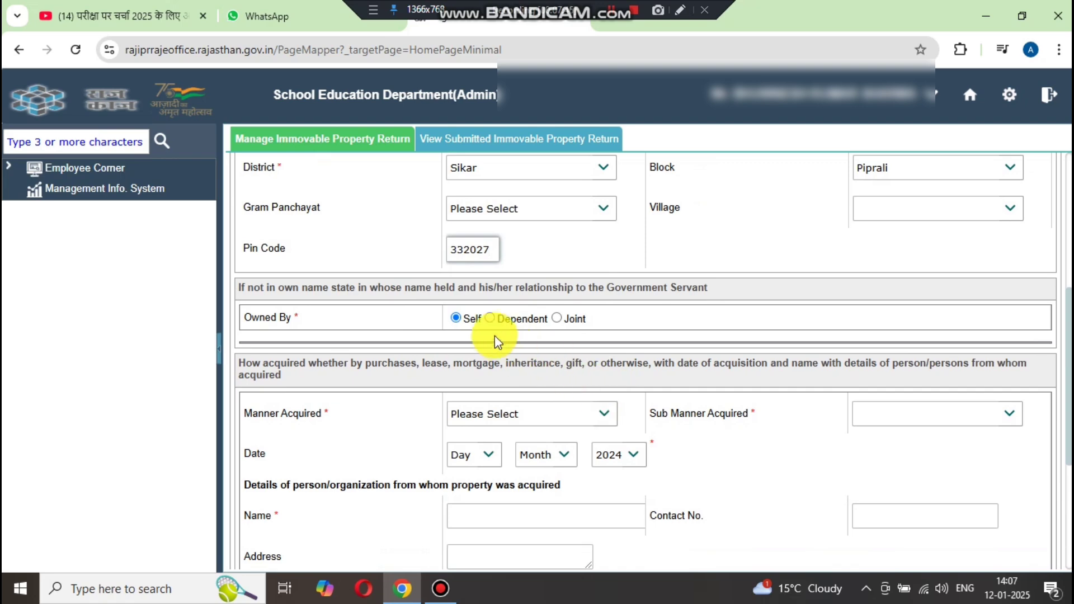
left_click(490, 318)
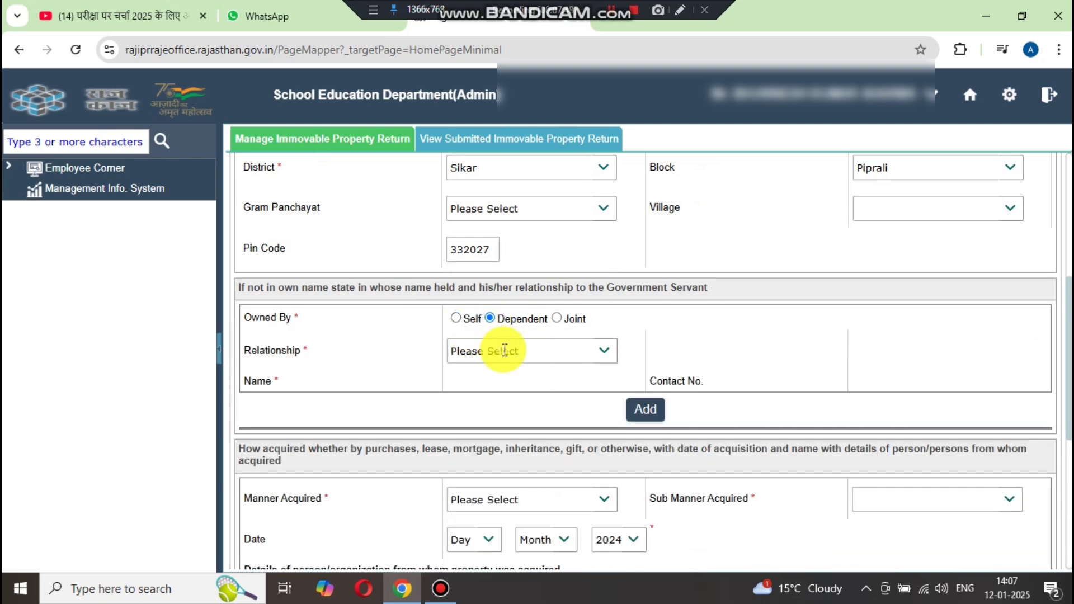
left_click(504, 350)
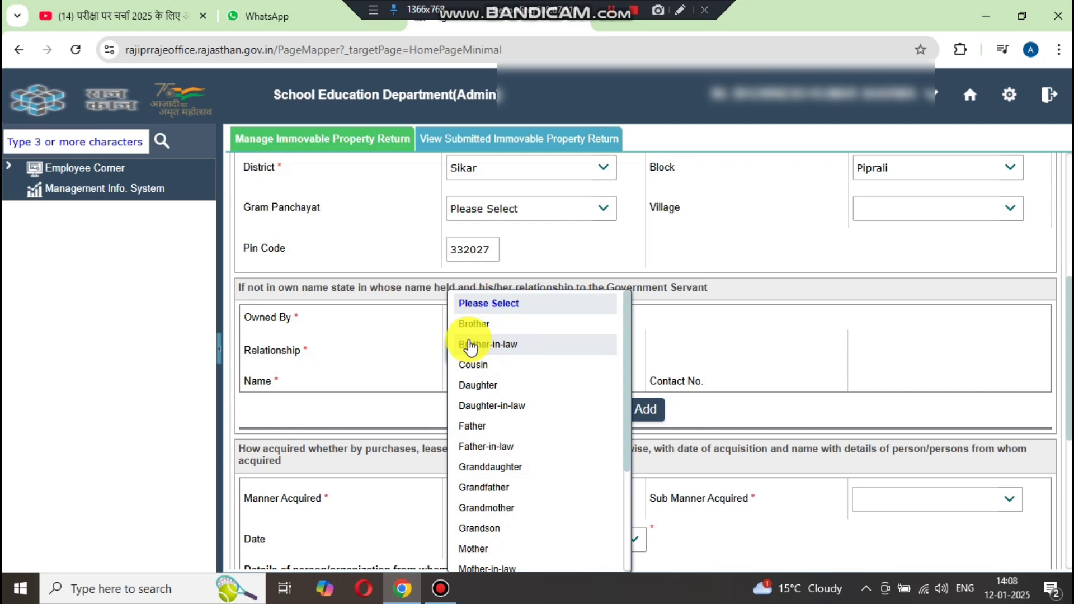
key("Escape")
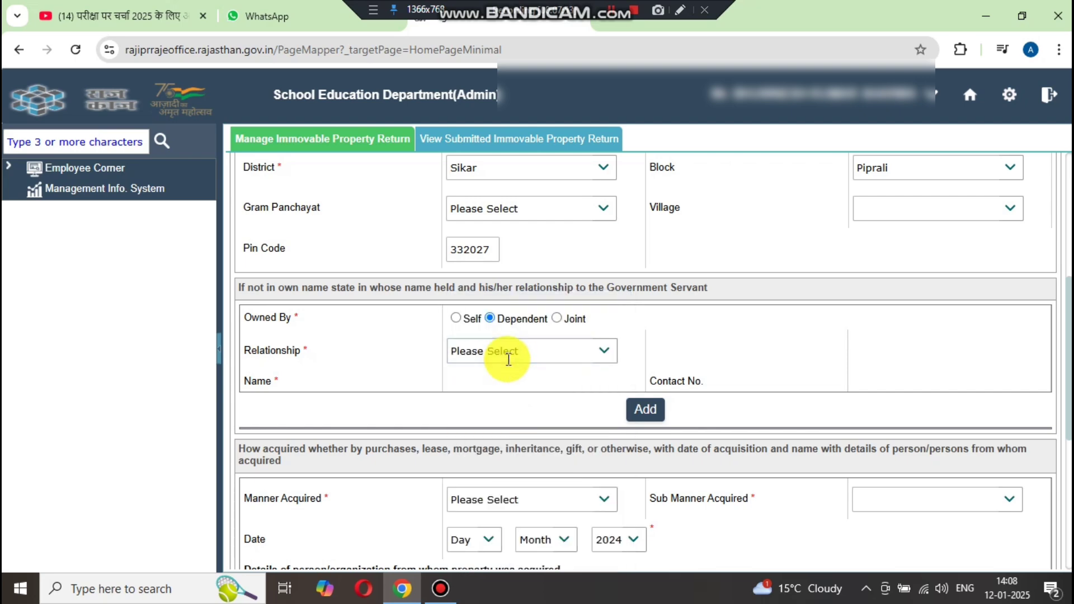
left_click(464, 322)
scroll(621, 364, "down", 1)
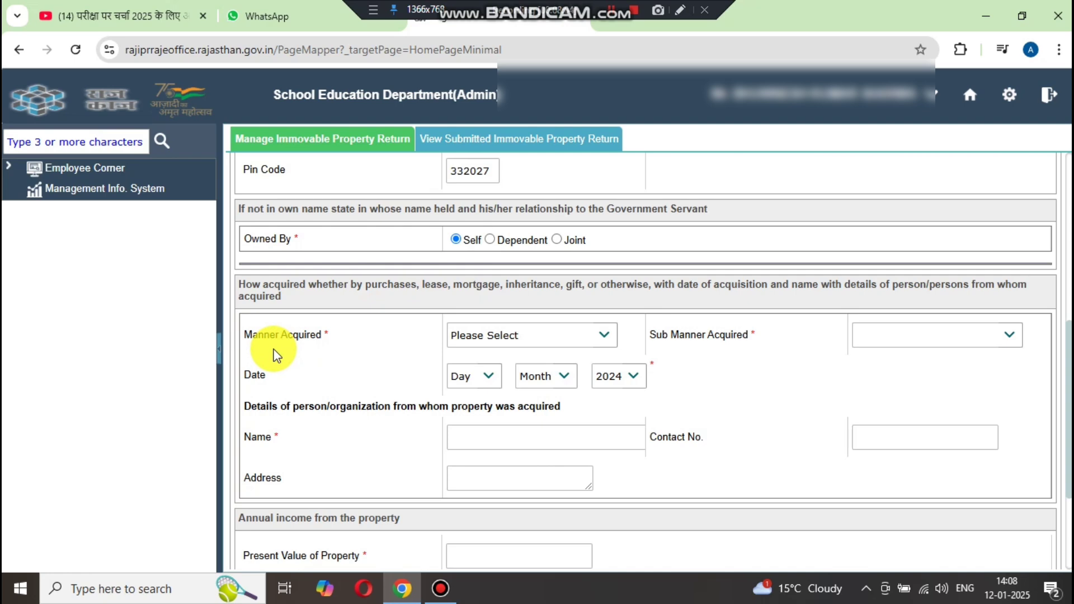
- Choose Inheritance/Will as the manner in which the property was acquired
left_click(598, 338)
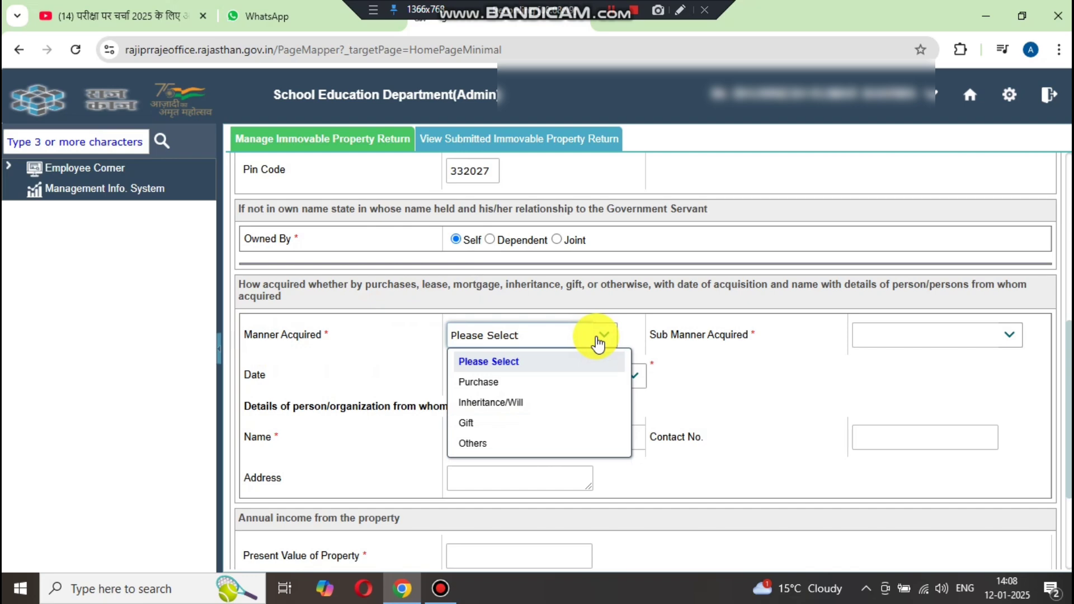
left_click(522, 402)
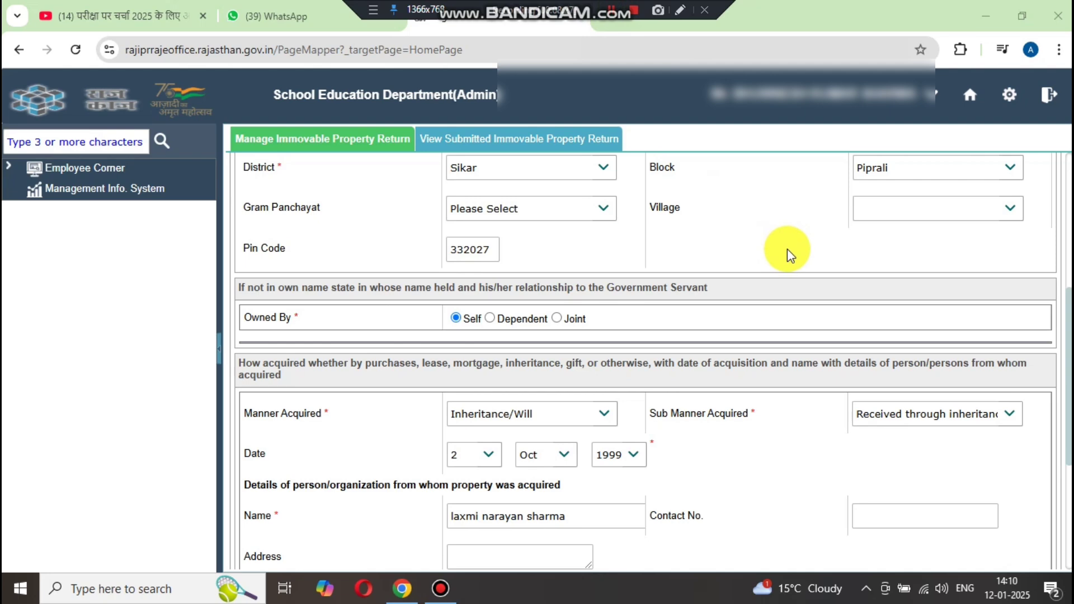
scroll(787, 251, "down", 2)
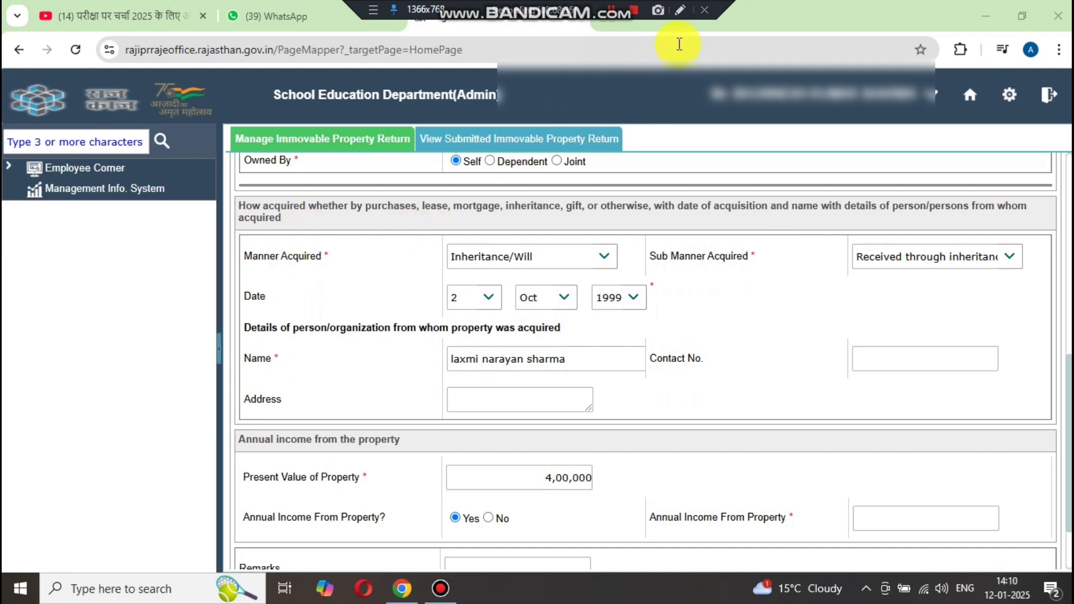
left_click(681, 10)
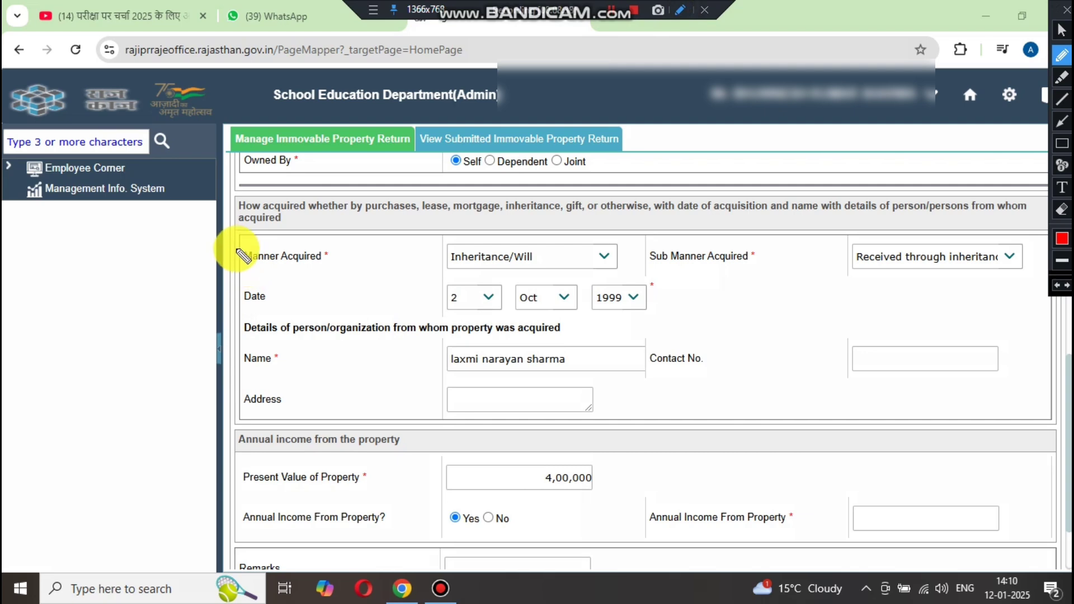
mouse_move(236, 254)
left_mouse_down()
mouse_move(532, 277)
mouse_move(708, 270)
mouse_move(957, 281)
left_mouse_up()
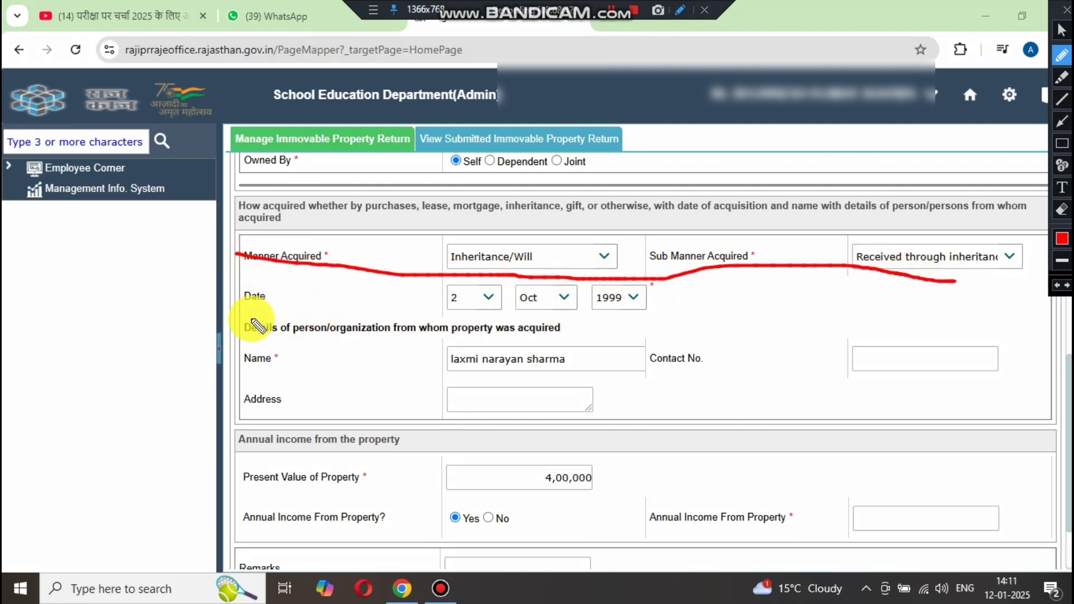
mouse_move(255, 324)
left_mouse_down()
mouse_move(379, 313)
mouse_move(680, 321)
left_mouse_up()
left_click_drag(259, 379, 877, 370)
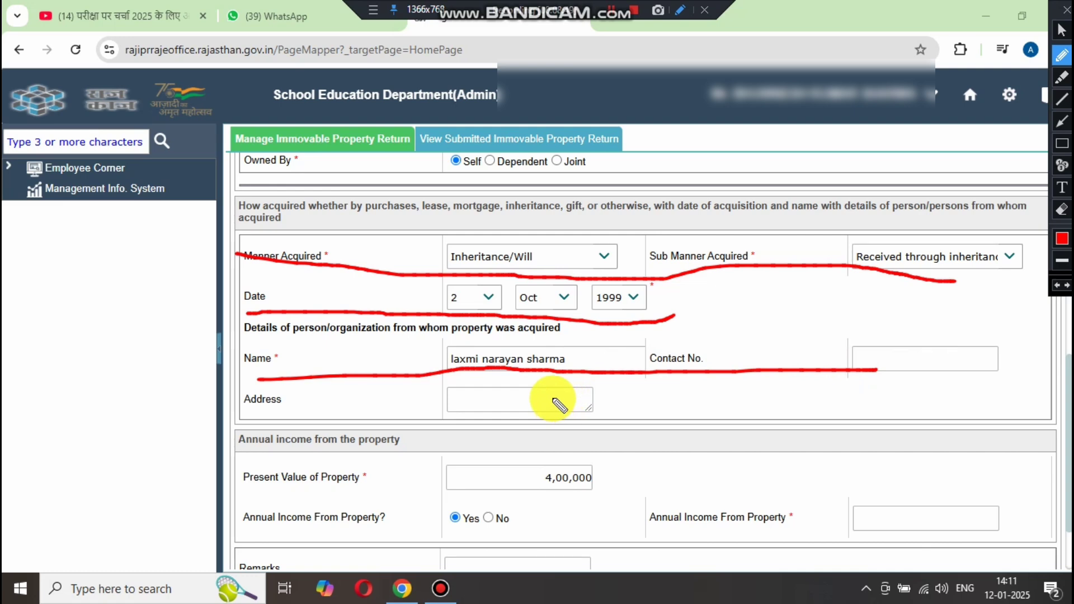
key("Escape")
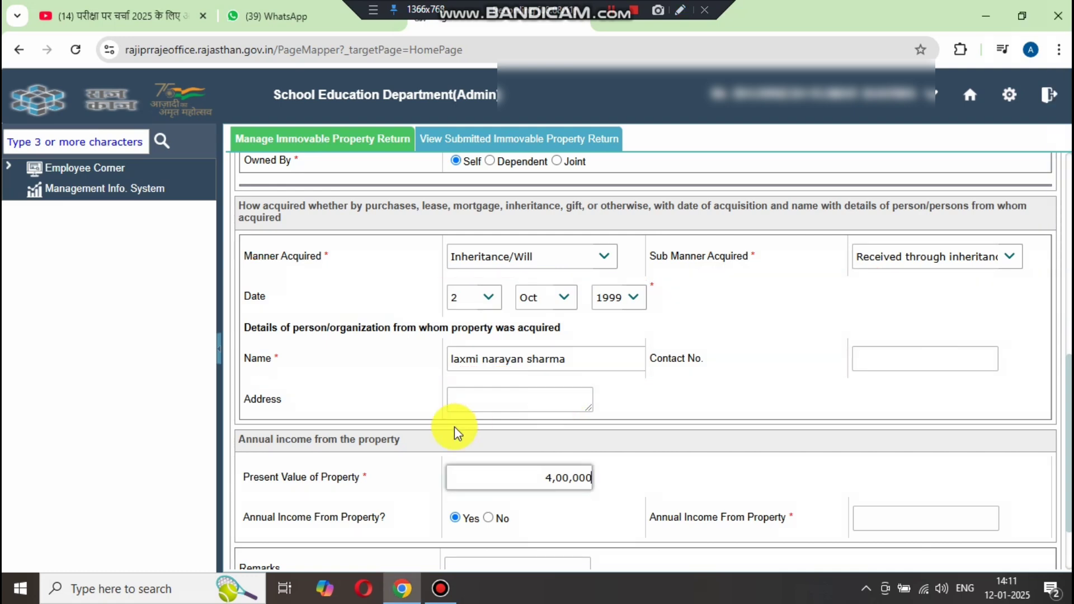
scroll(454, 427, "down", 1)
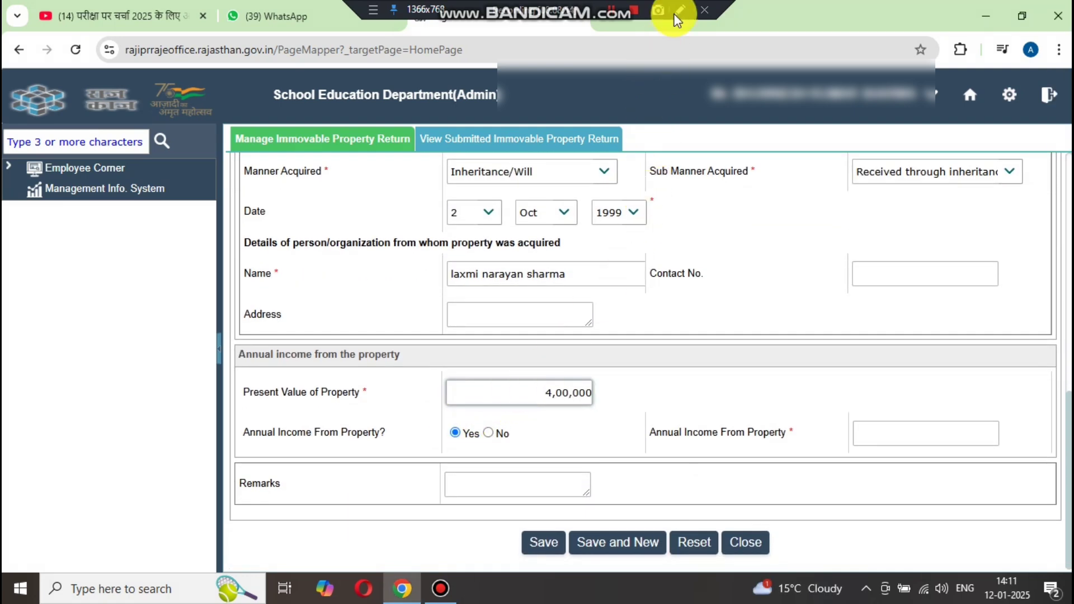
left_click(680, 10)
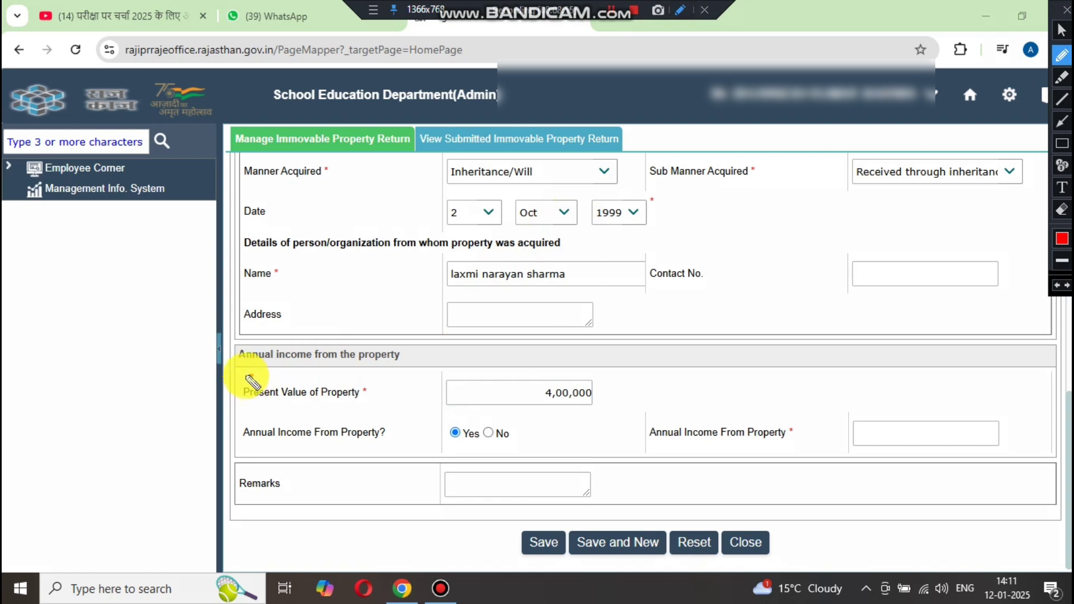
mouse_move(253, 375)
left_mouse_down()
mouse_move(231, 397)
mouse_move(371, 413)
mouse_move(570, 417)
mouse_move(624, 388)
mouse_move(538, 395)
mouse_move(238, 374)
left_mouse_up()
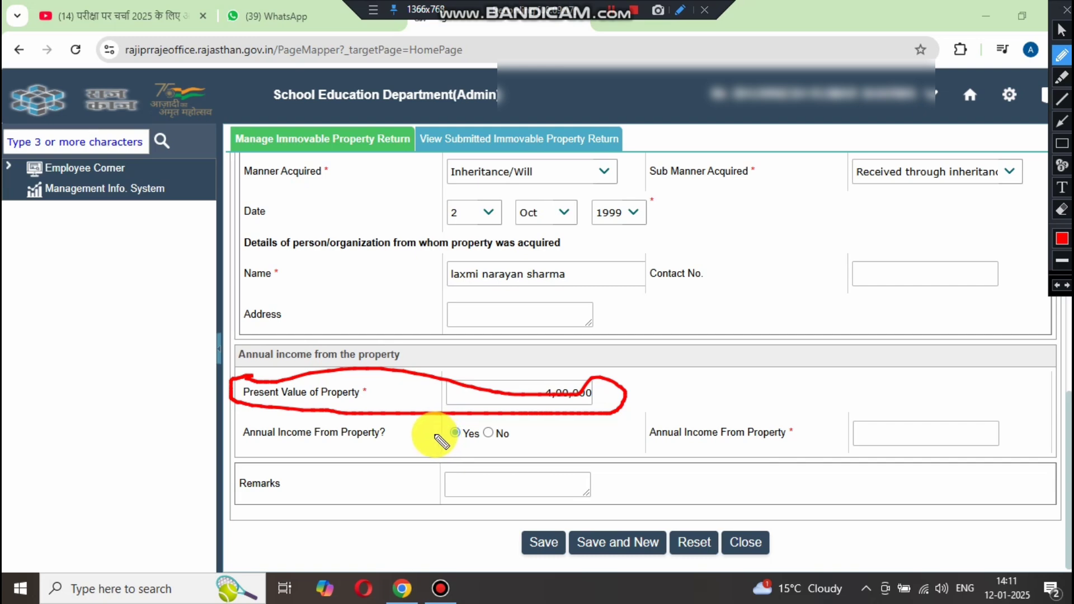
left_click_drag(434, 435, 450, 427)
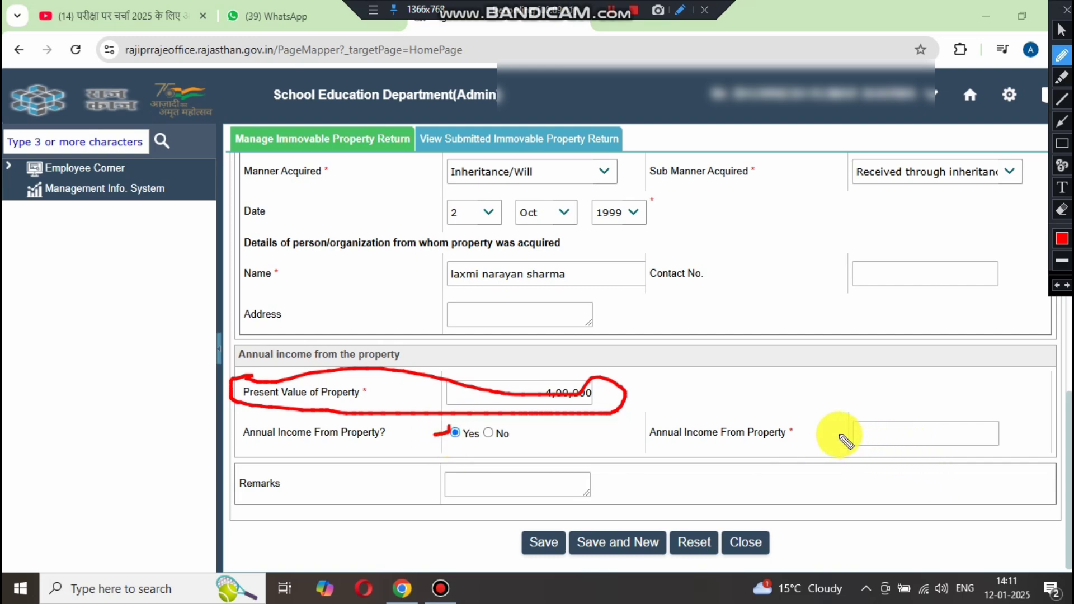
left_click_drag(861, 432, 1019, 448)
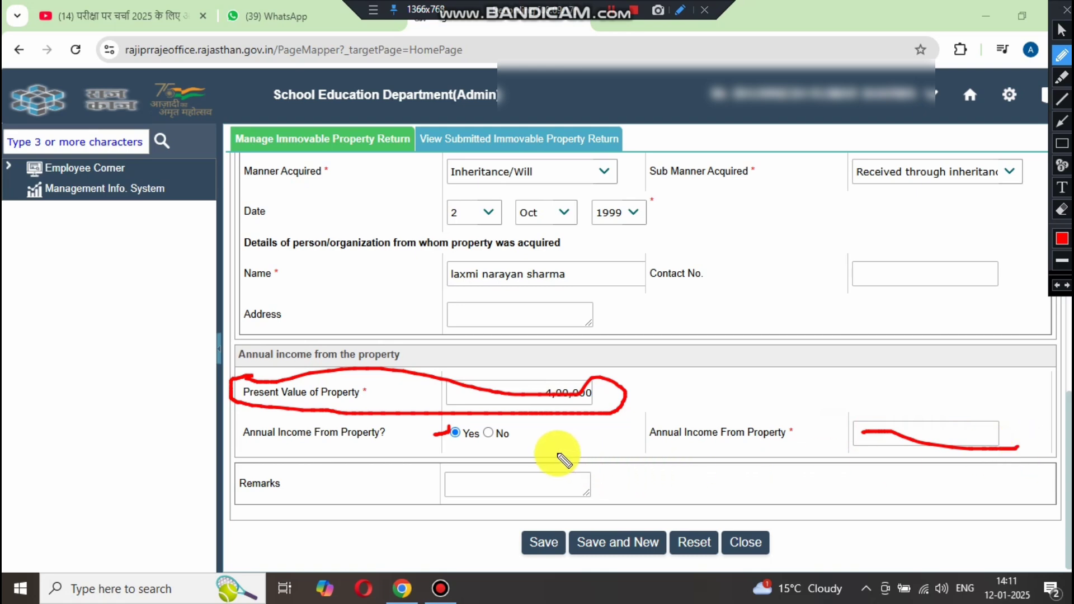
left_click_drag(473, 442, 530, 447)
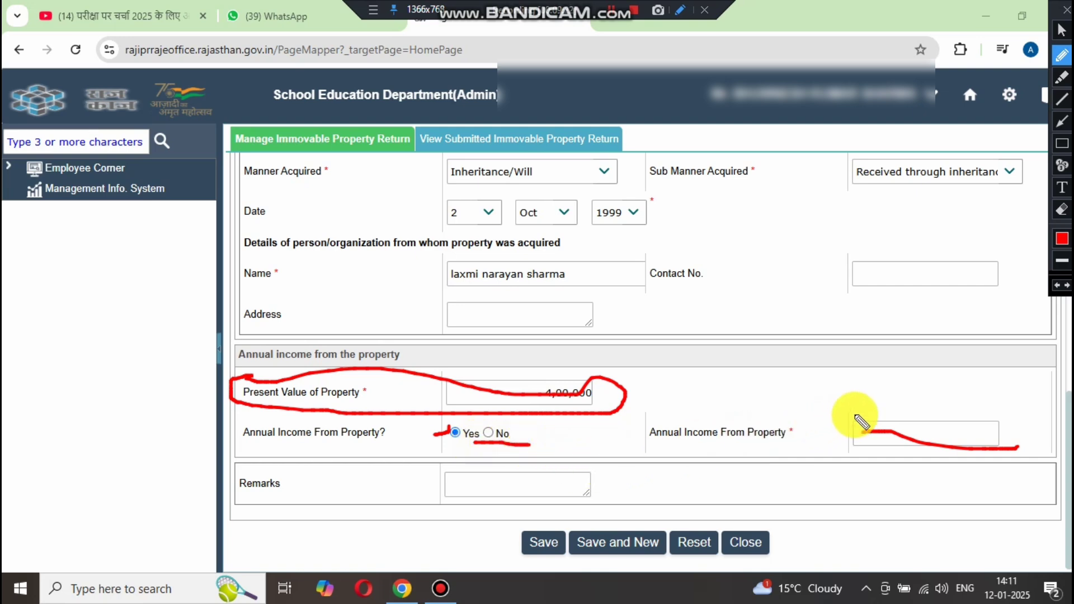
mouse_move(862, 421)
left_mouse_down()
mouse_move(888, 468)
mouse_move(1007, 427)
mouse_move(899, 403)
mouse_move(848, 415)
left_mouse_up()
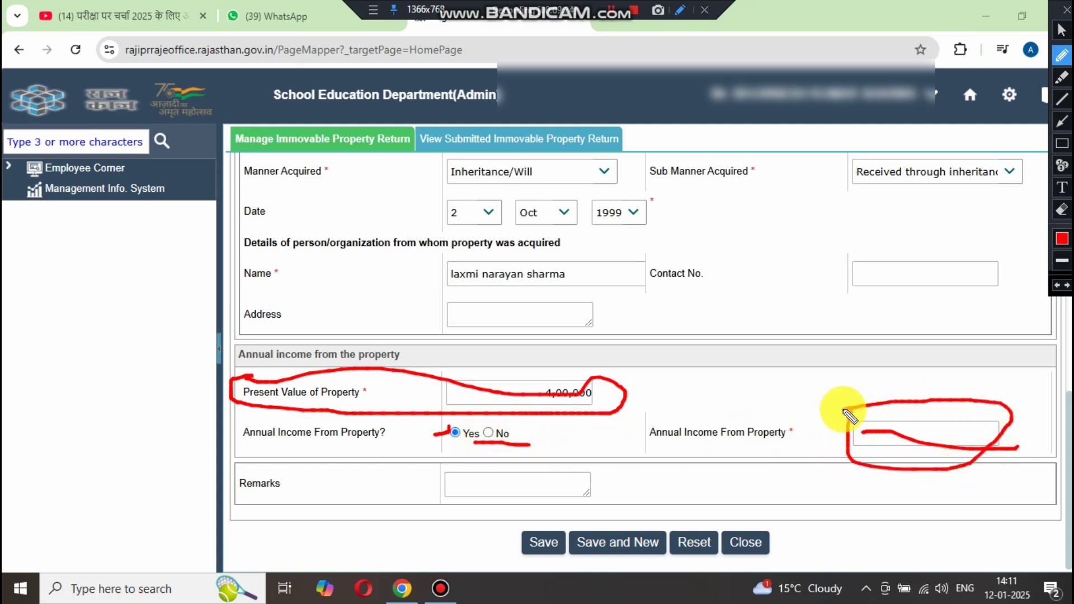
key("Escape")
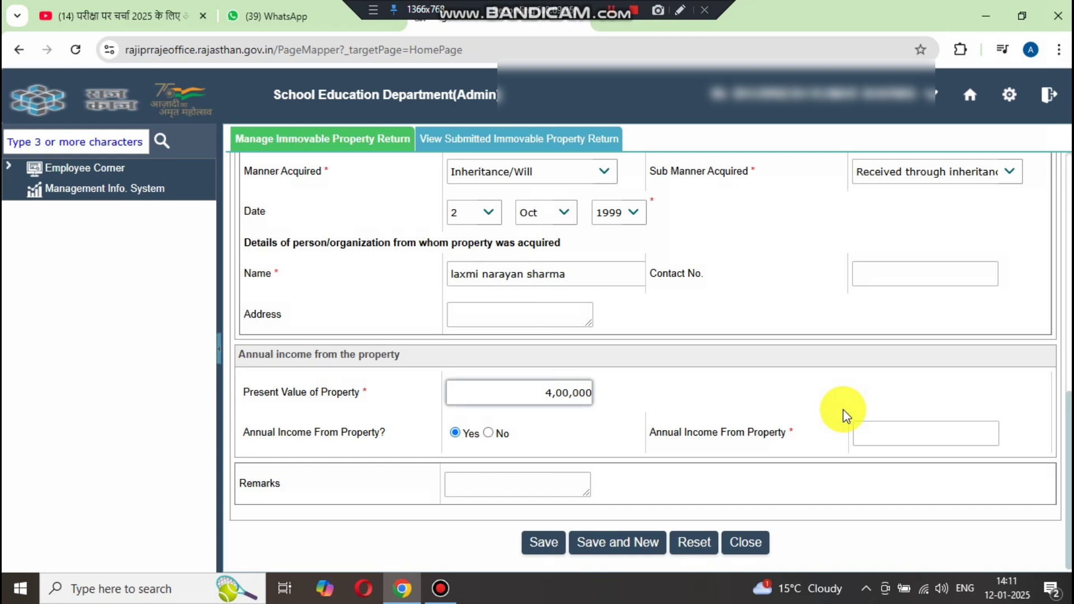
- Mark No annual income from the property, add the remark OK, and save it
left_click(489, 433)
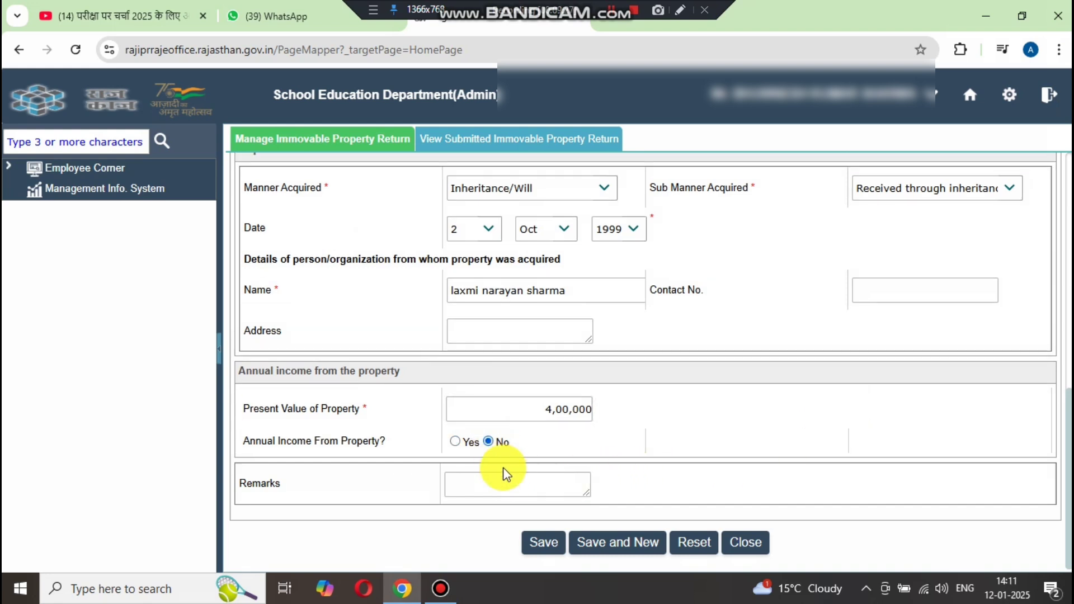
left_click(494, 486)
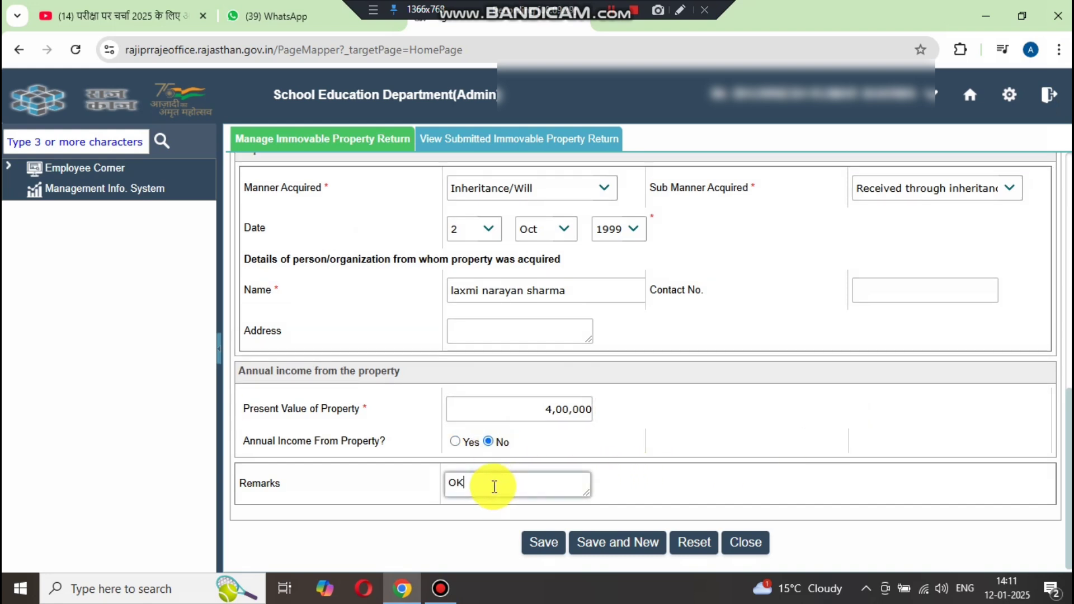
left_click(538, 537)
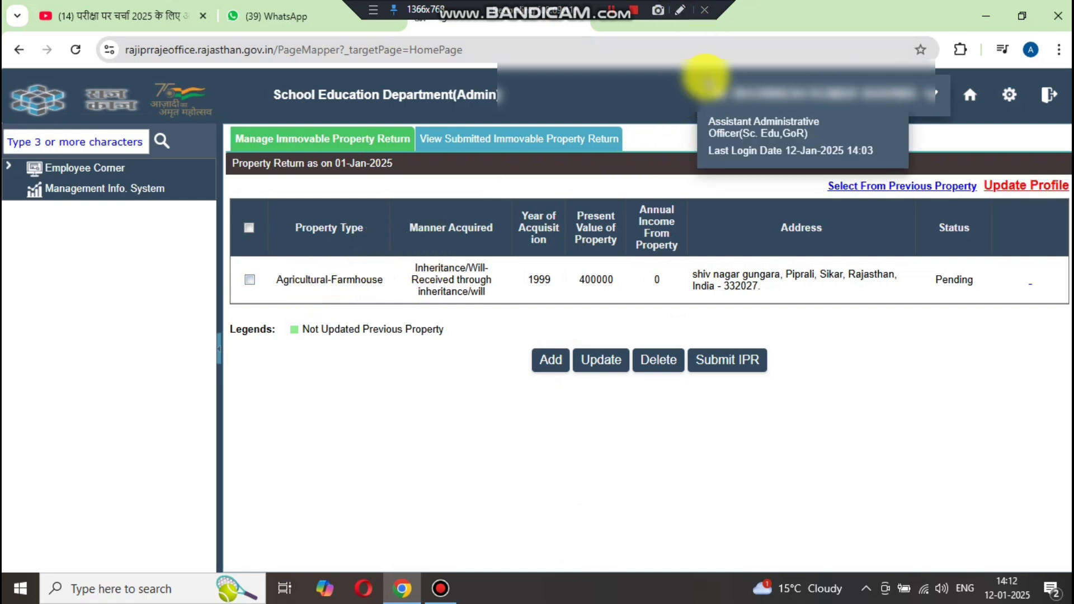
- Tick the Agricultural-Farmhouse row in the 01-Jan-2025 property return list
left_click(680, 12)
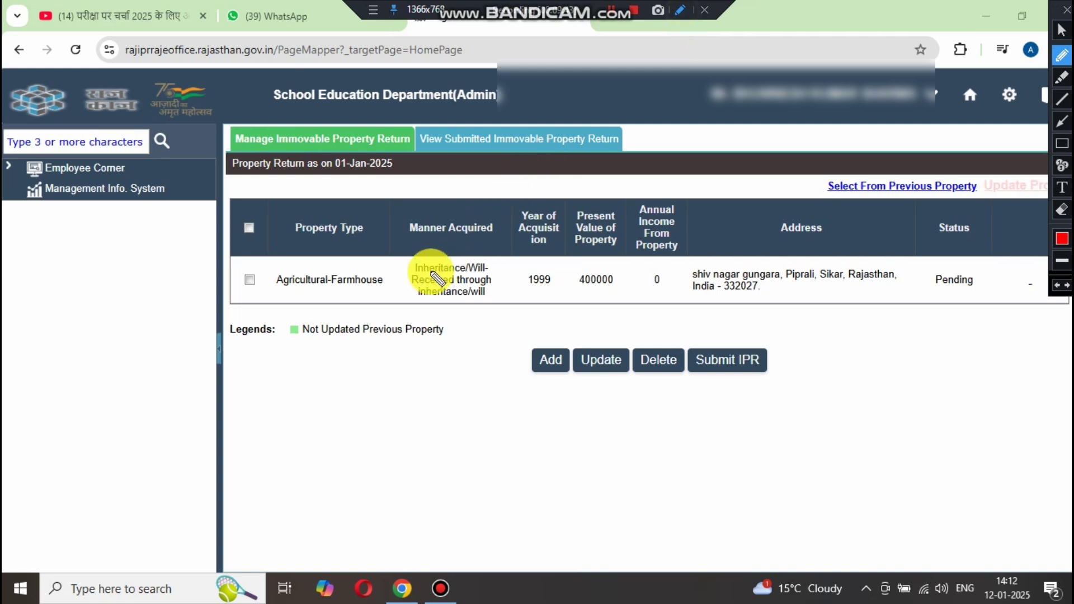
mouse_move(284, 255)
left_mouse_down()
mouse_move(242, 282)
mouse_move(365, 312)
mouse_move(722, 319)
mouse_move(994, 321)
mouse_move(1007, 267)
mouse_move(625, 242)
mouse_move(260, 250)
left_mouse_up()
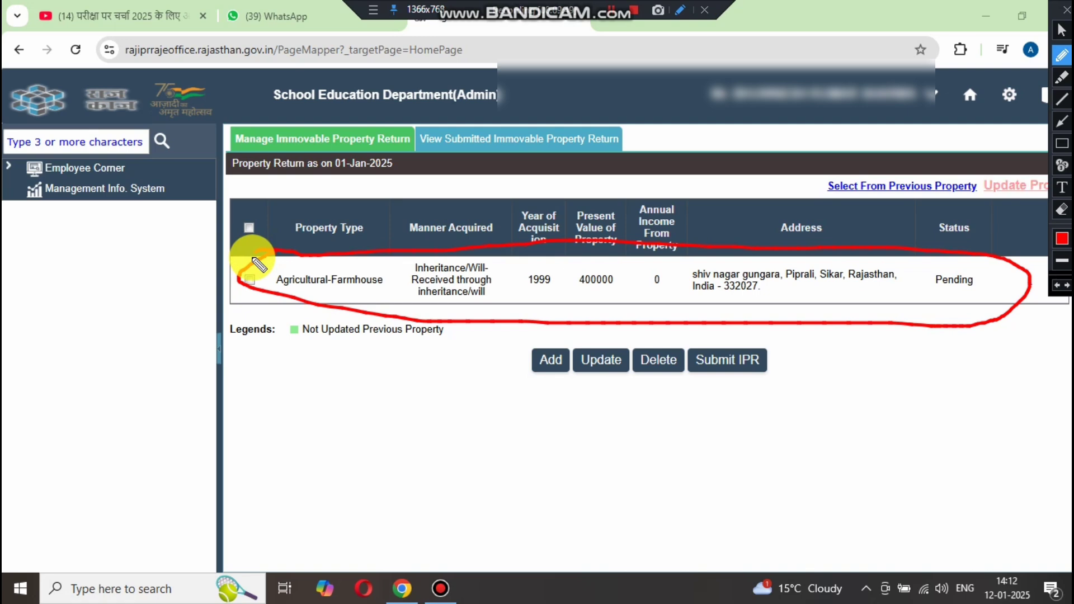
key("Escape")
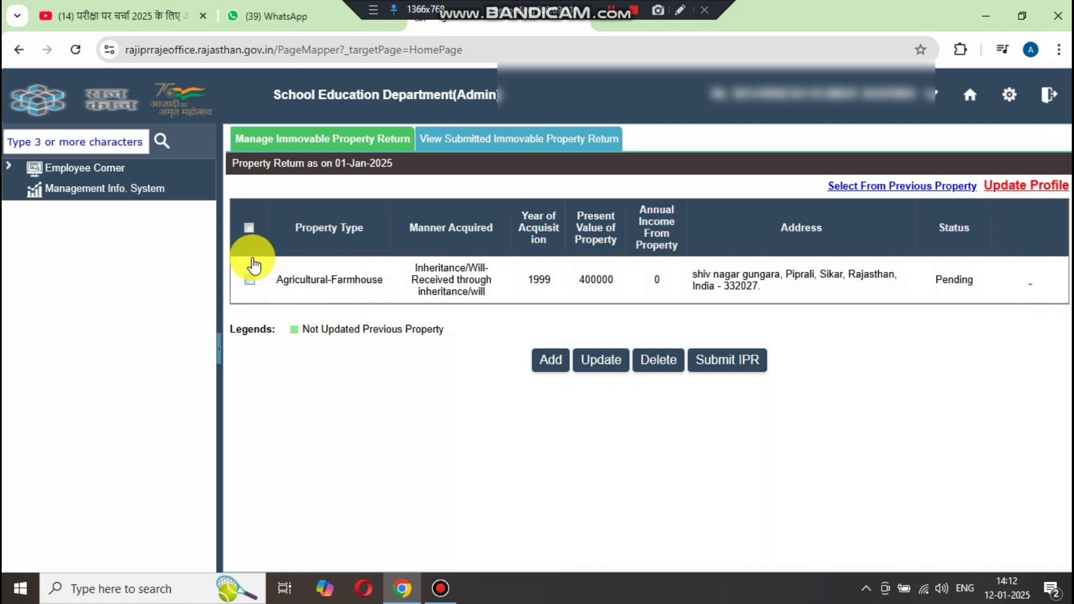
left_click(249, 279)
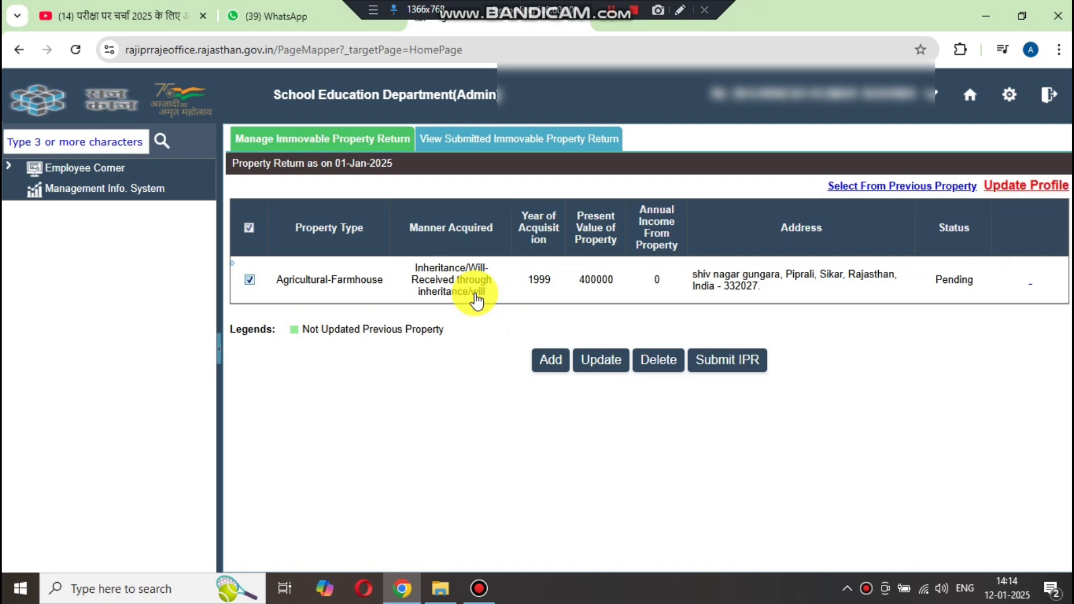
left_click(684, 11)
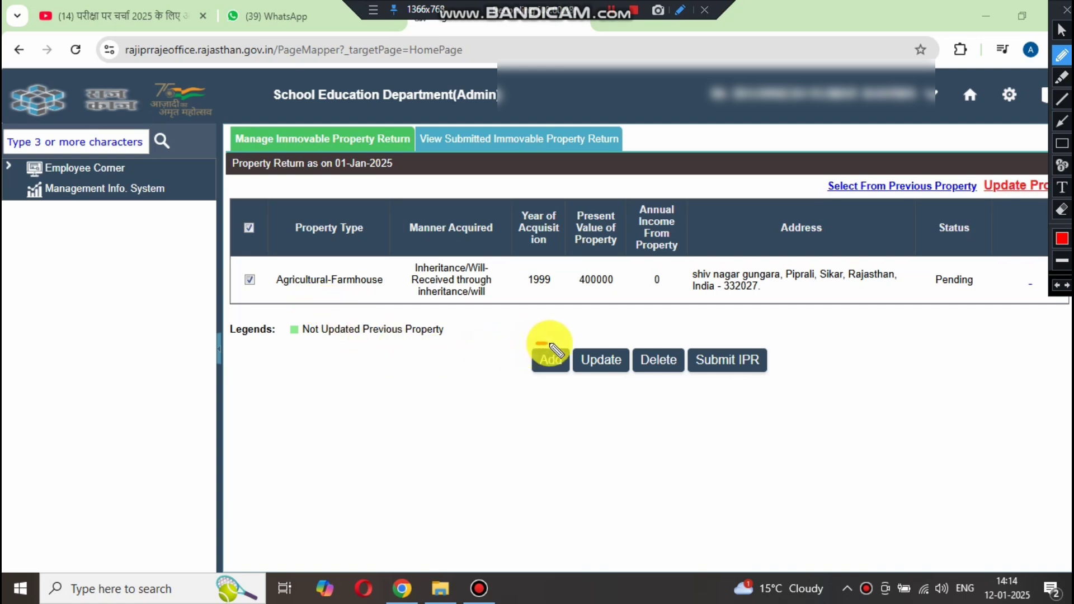
mouse_move(536, 343)
left_mouse_down()
mouse_move(563, 343)
mouse_move(568, 327)
left_mouse_up()
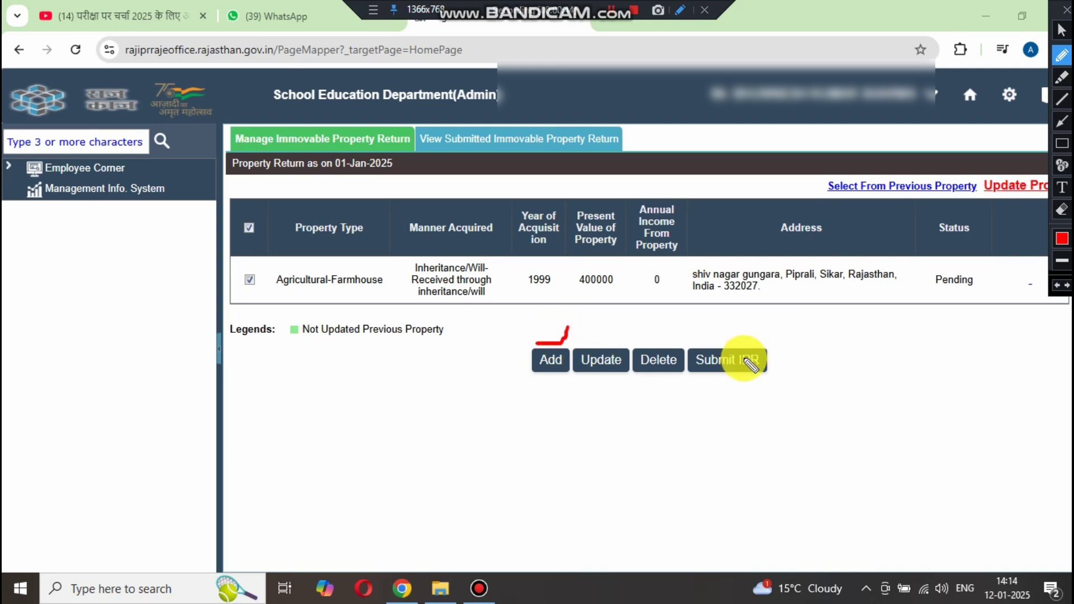
mouse_move(721, 333)
left_mouse_down()
mouse_move(679, 367)
mouse_move(751, 391)
mouse_move(792, 343)
mouse_move(723, 334)
left_mouse_up()
key("Escape")
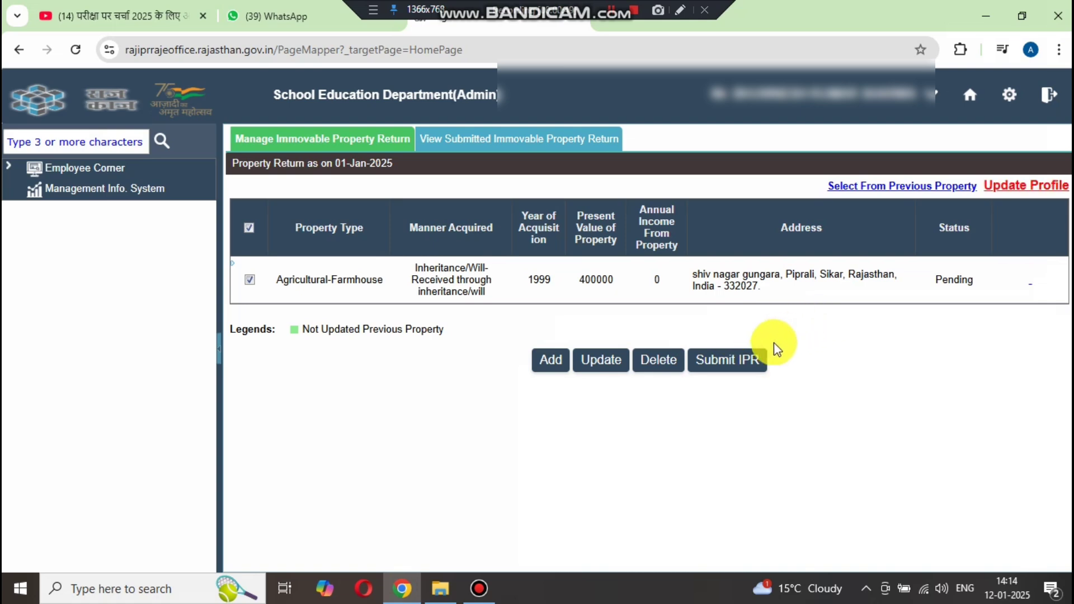
- Open the Submit IPR preview and scroll the Verify and Submit Property dialog to its end
left_click(741, 361)
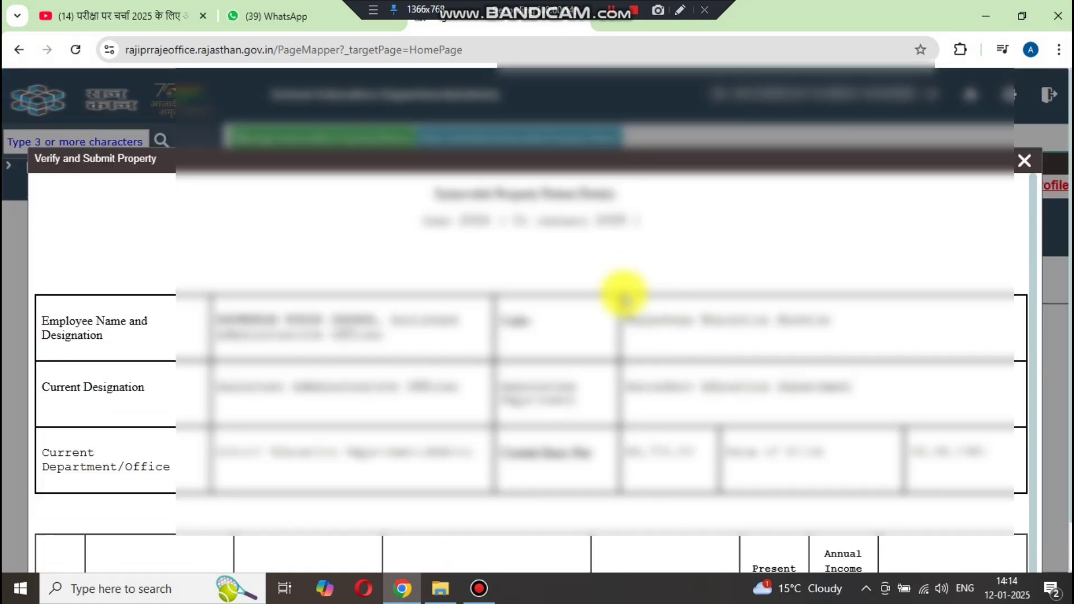
scroll(624, 295, "down", 3)
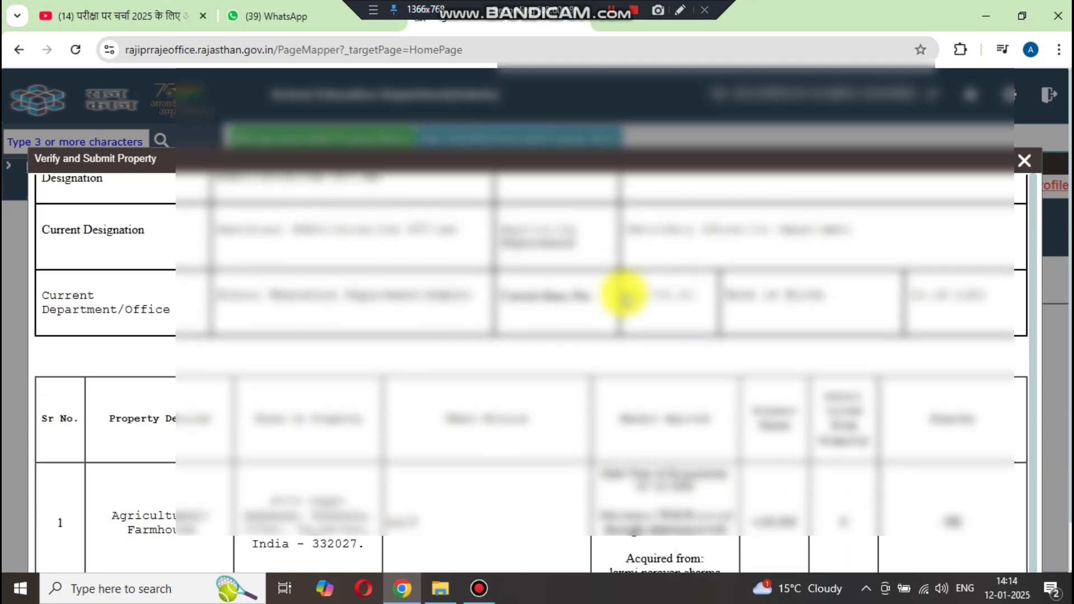
scroll(476, 324, "up", 3)
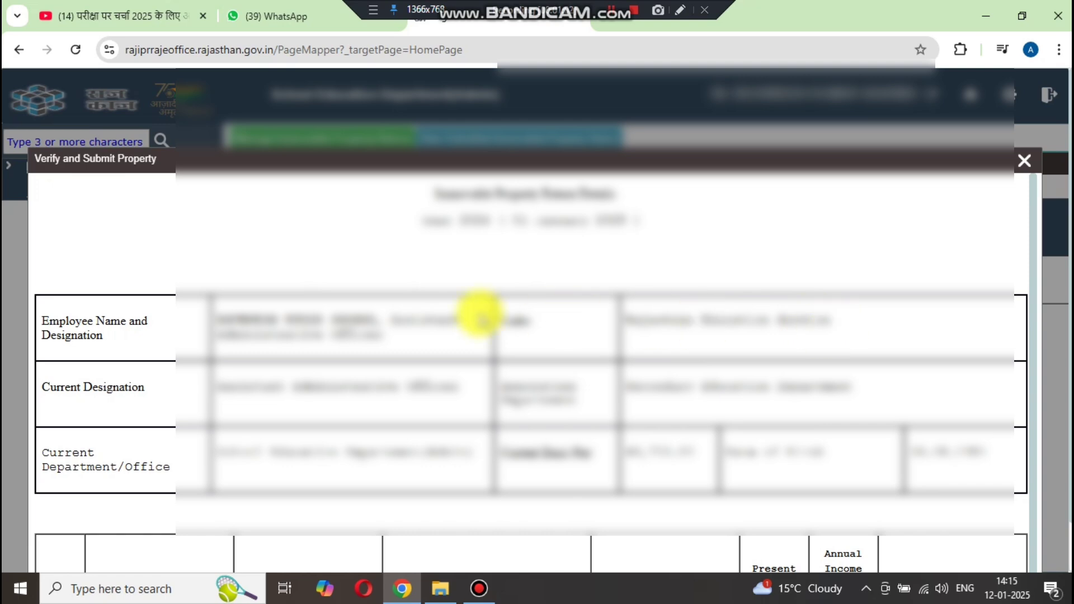
scroll(269, 367, "down", 4)
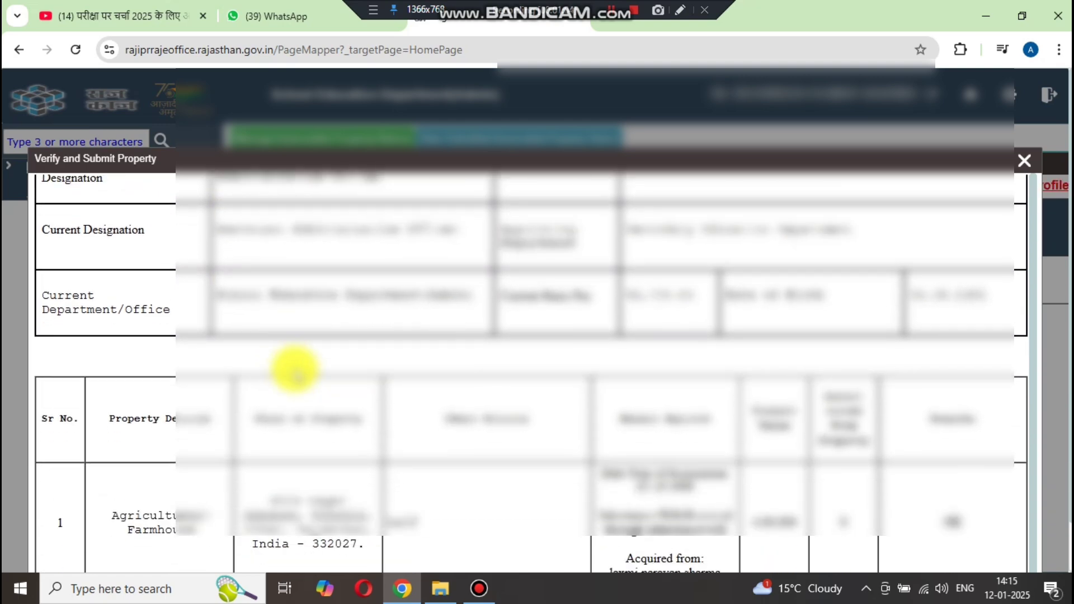
scroll(333, 363, "down", 1)
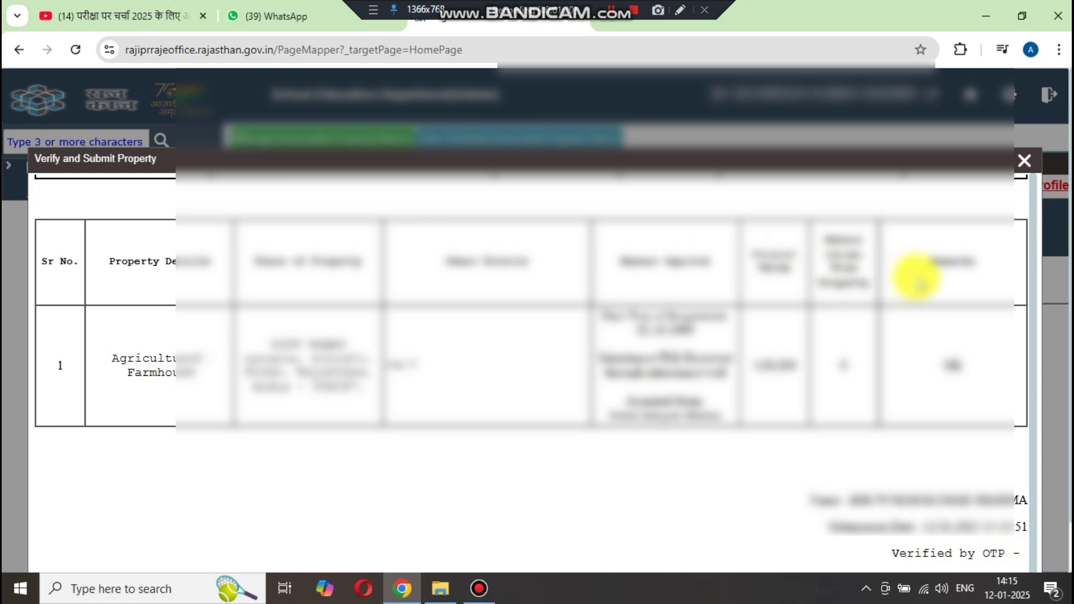
scroll(918, 283, "down", 1)
scroll(576, 372, "down", 1)
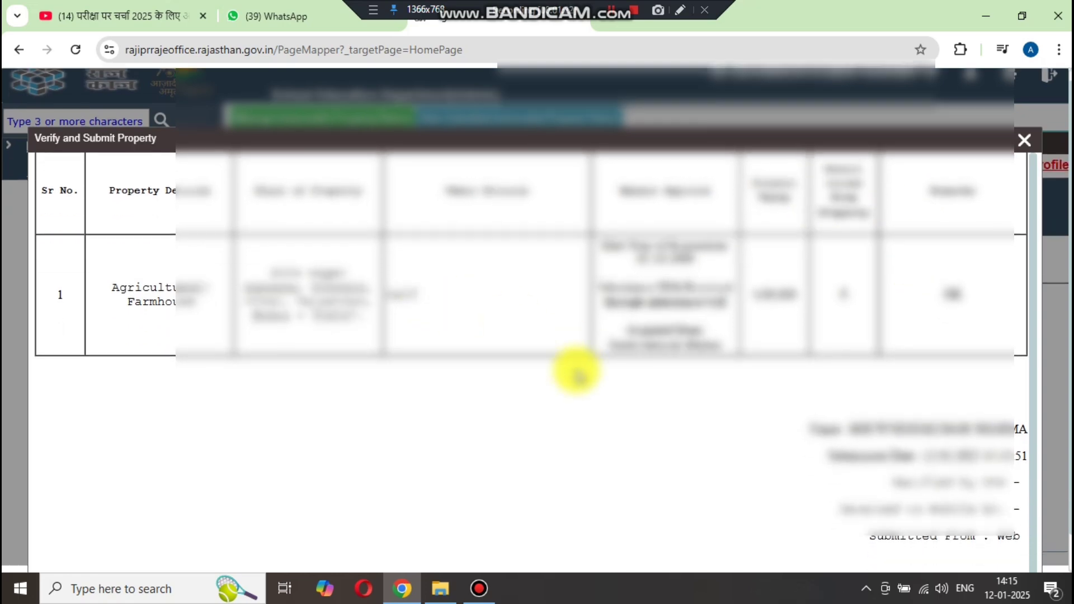
- Point out the Verify And Submit button below the single Agricultural-Farmhouse property in the preview
left_click(679, 10)
mouse_move(442, 526)
left_mouse_down()
mouse_move(438, 543)
mouse_move(500, 572)
mouse_move(565, 558)
mouse_move(511, 532)
mouse_move(439, 533)
left_mouse_up()
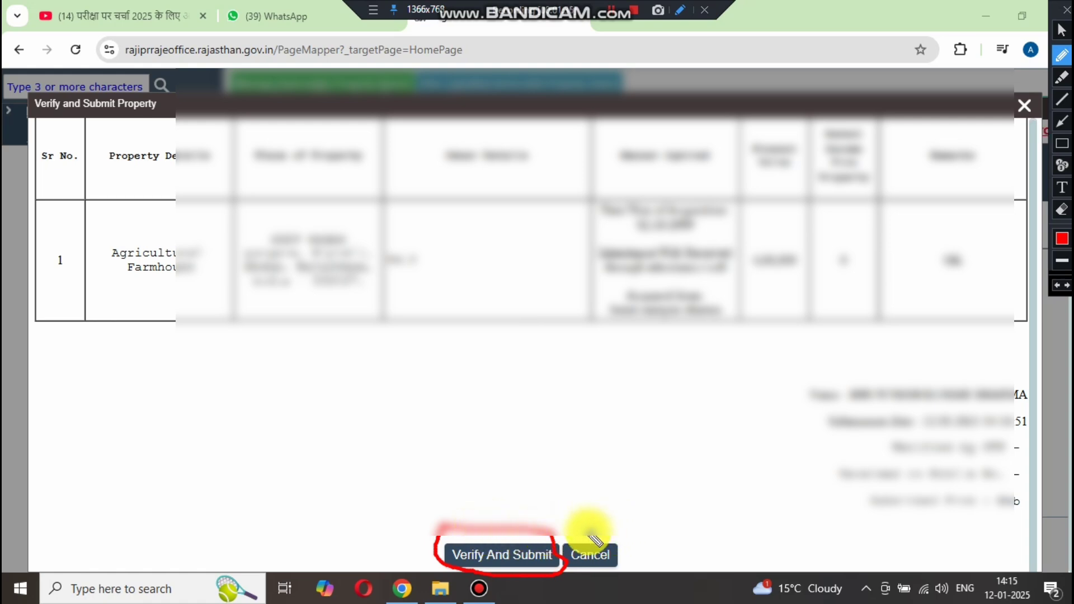
mouse_move(580, 527)
left_mouse_down()
mouse_move(559, 532)
mouse_move(578, 576)
mouse_move(632, 554)
mouse_move(592, 543)
left_mouse_up()
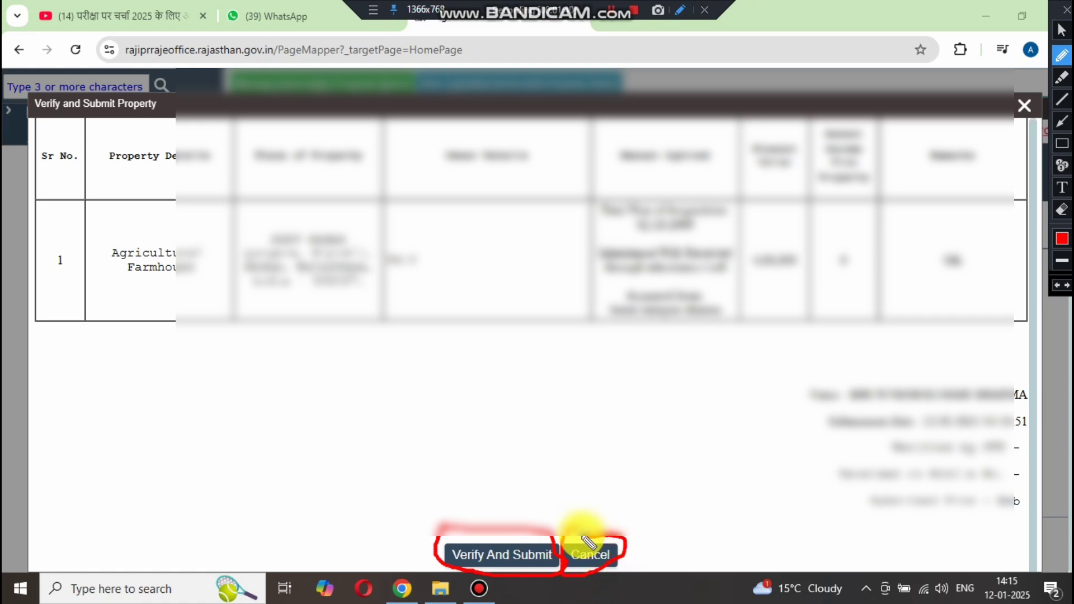
key("Escape")
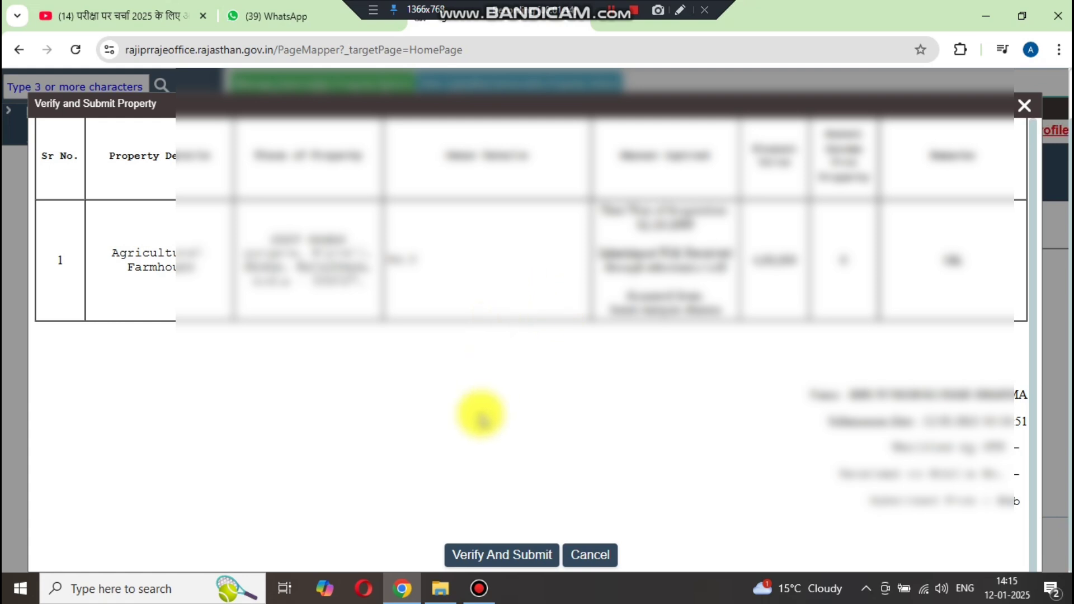
- Submit the reviewed property return and answer Yes to proceed with OTP-based submission
left_click(517, 565)
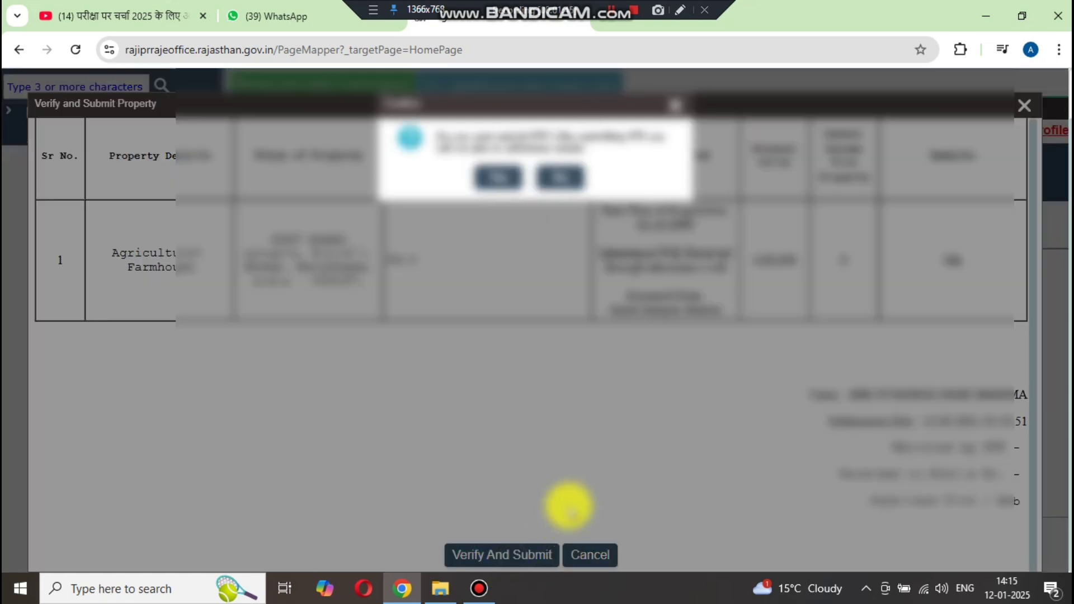
left_click(681, 10)
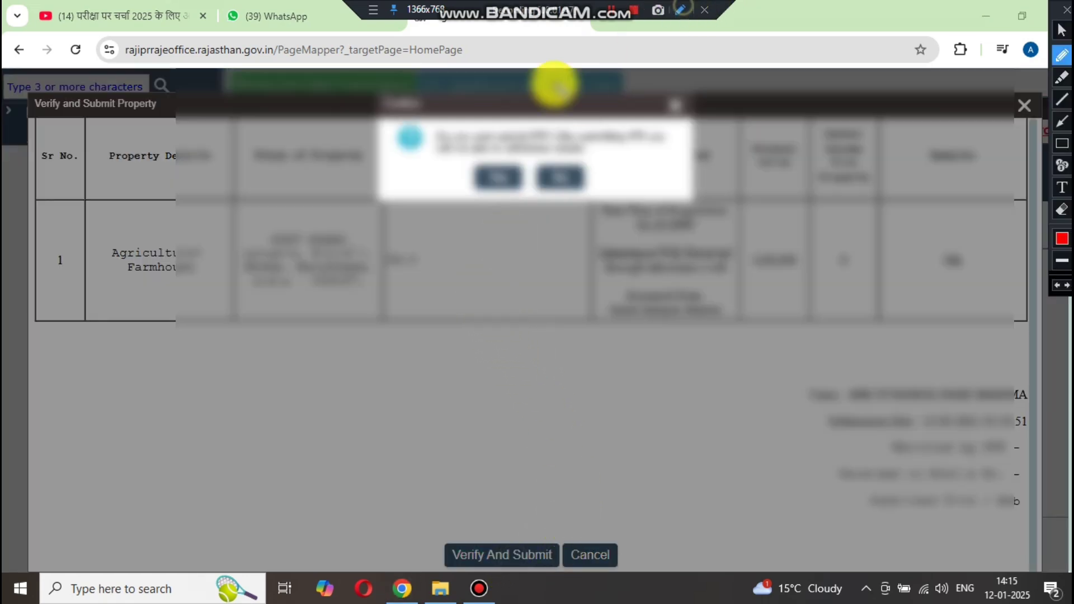
mouse_move(517, 104)
left_mouse_down()
mouse_move(444, 108)
mouse_move(413, 139)
mouse_move(568, 190)
mouse_move(643, 183)
mouse_move(682, 164)
mouse_move(674, 137)
mouse_move(612, 112)
mouse_move(475, 109)
left_mouse_up()
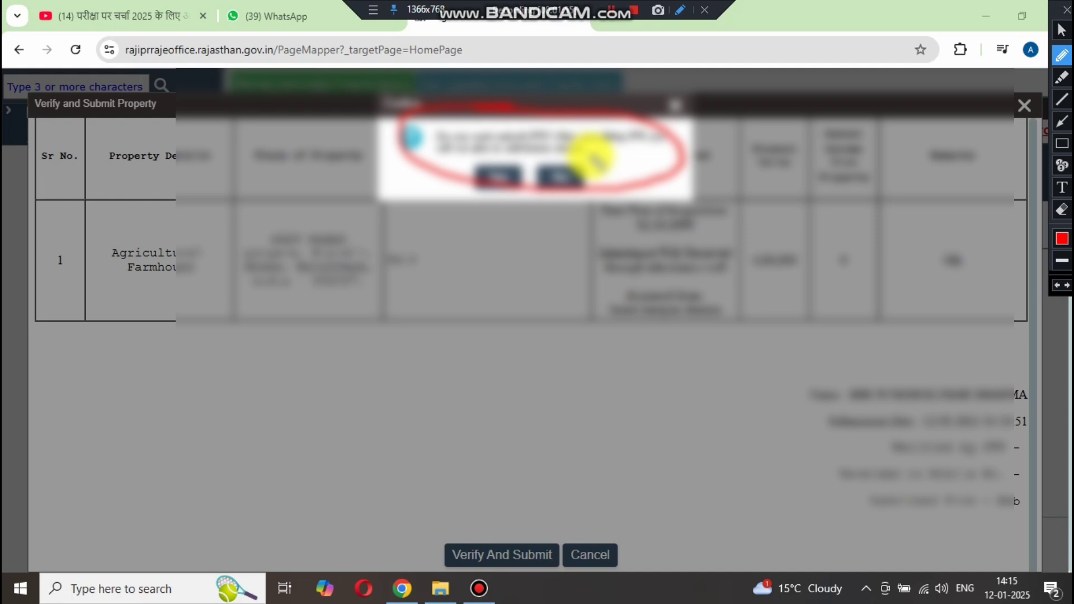
key("Escape")
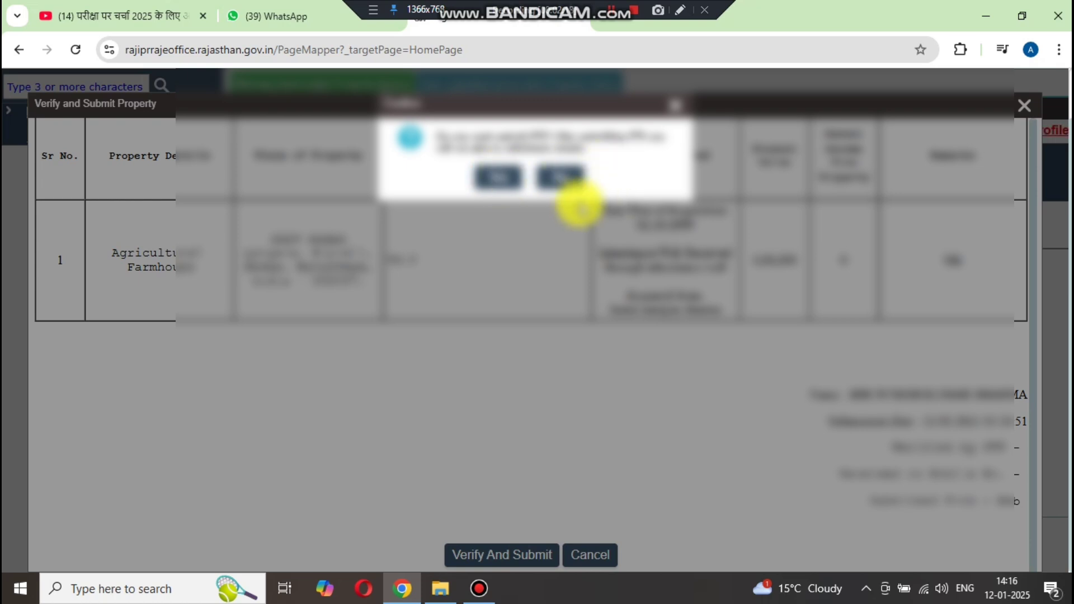
left_click(519, 175)
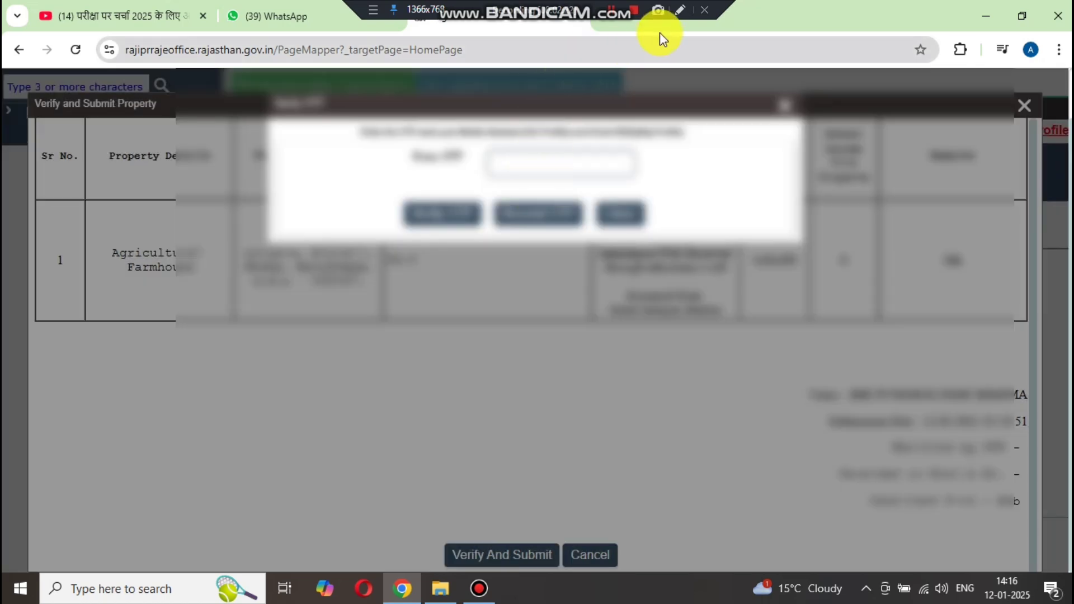
- Point out the Enter OTP box and enter the one-time code received on the mobile
left_click(680, 10)
mouse_move(501, 128)
left_mouse_down()
mouse_move(412, 132)
mouse_move(344, 157)
mouse_move(452, 185)
mouse_move(652, 182)
mouse_move(719, 159)
mouse_move(677, 120)
mouse_move(513, 123)
left_mouse_up()
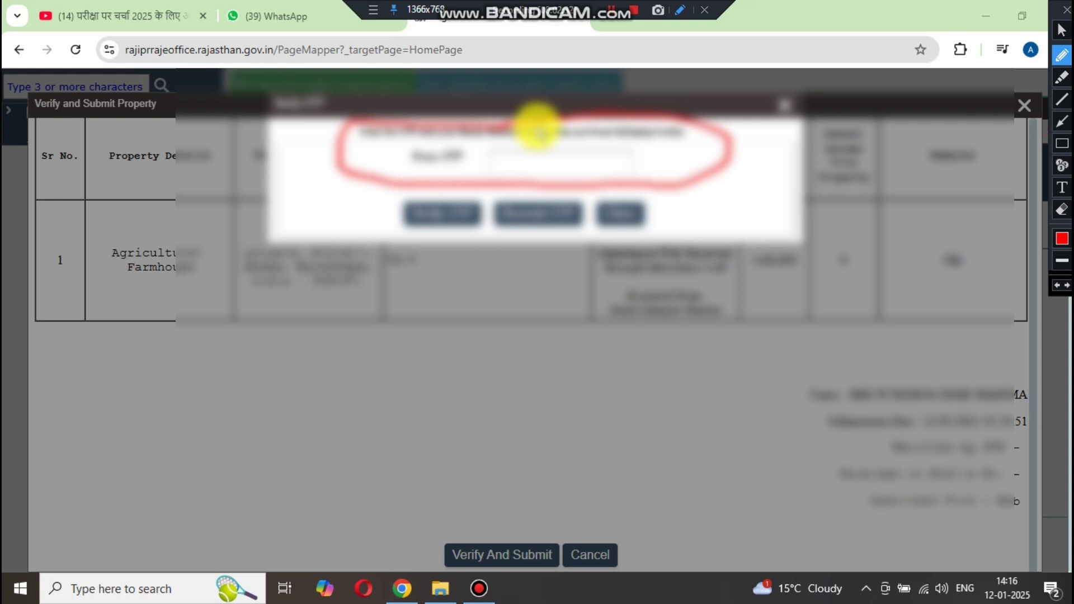
key("Escape")
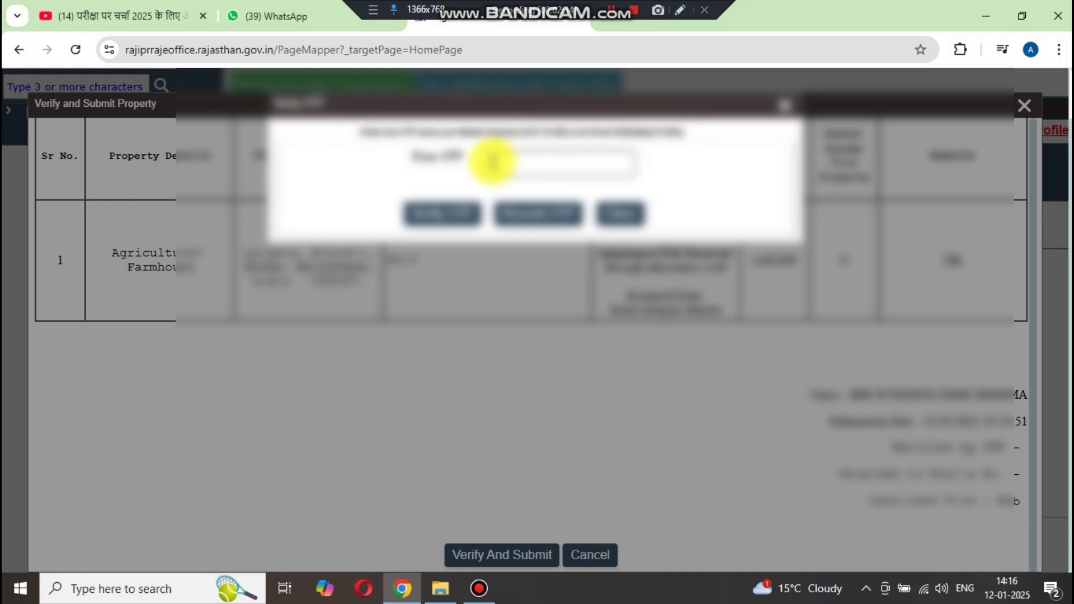
left_click(680, 10)
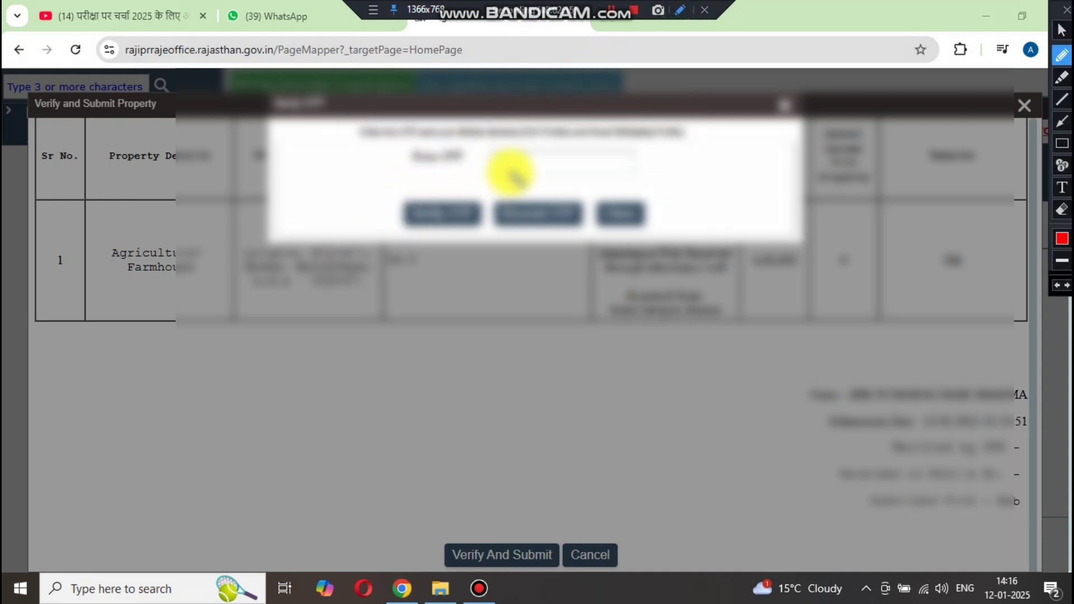
left_click_drag(512, 168, 543, 159)
left_click_drag(445, 193, 424, 199)
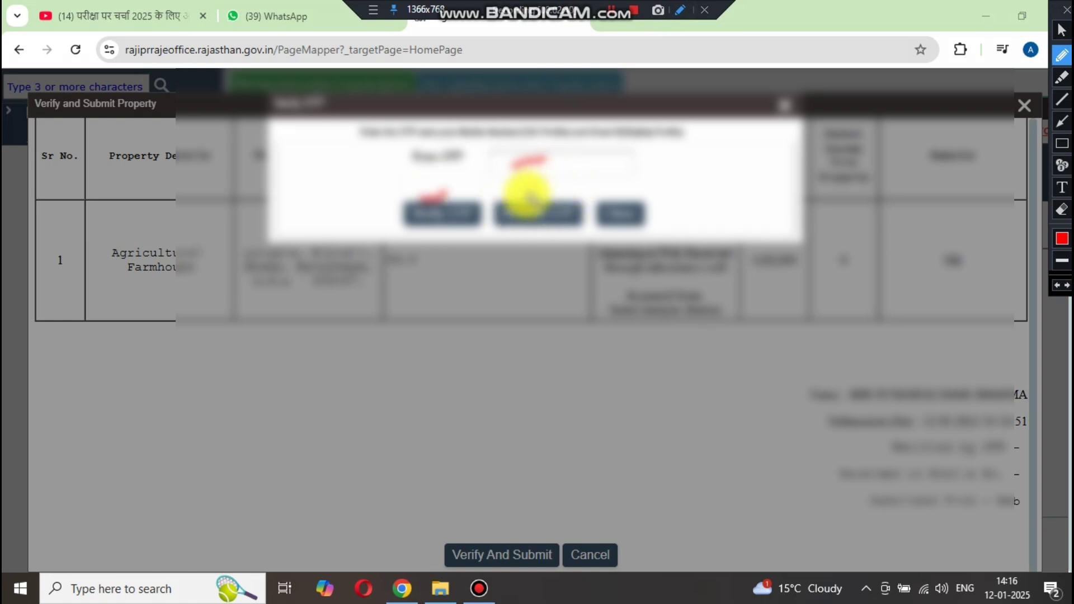
left_click_drag(529, 199, 546, 184)
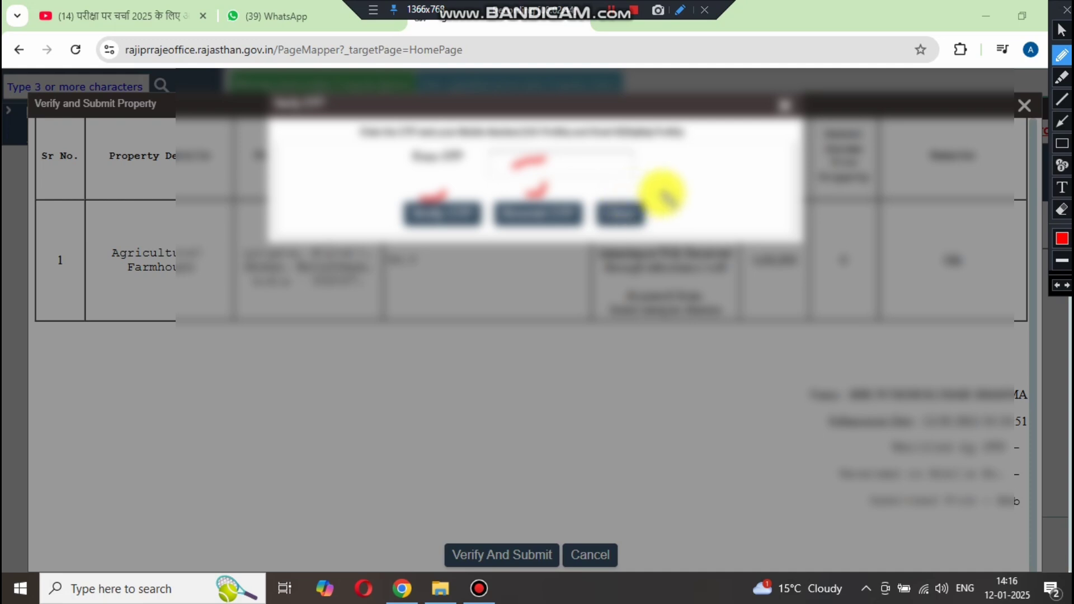
key("Escape")
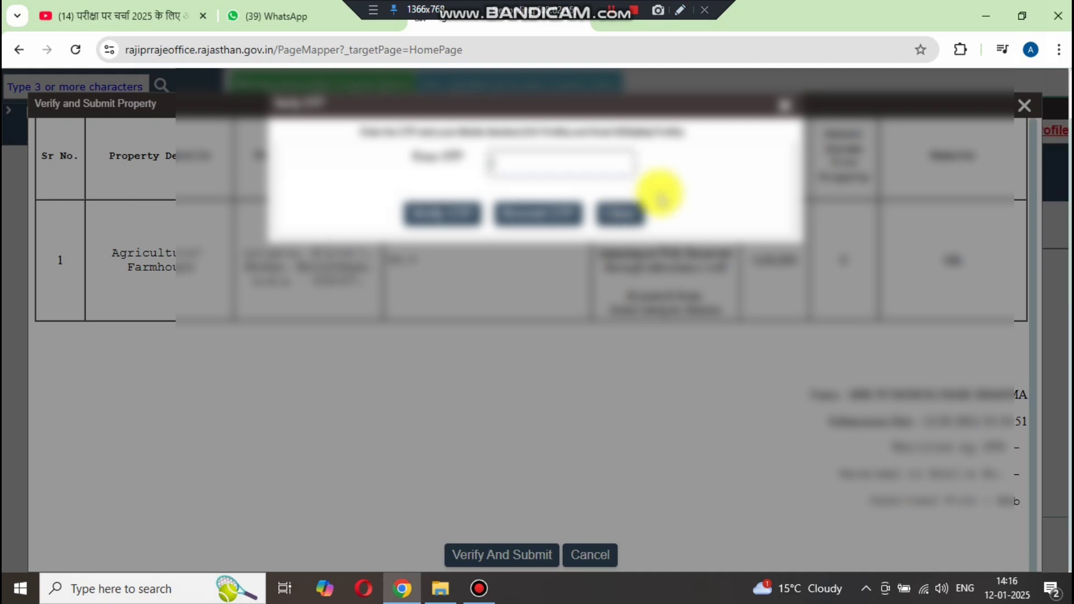
left_click(612, 9)
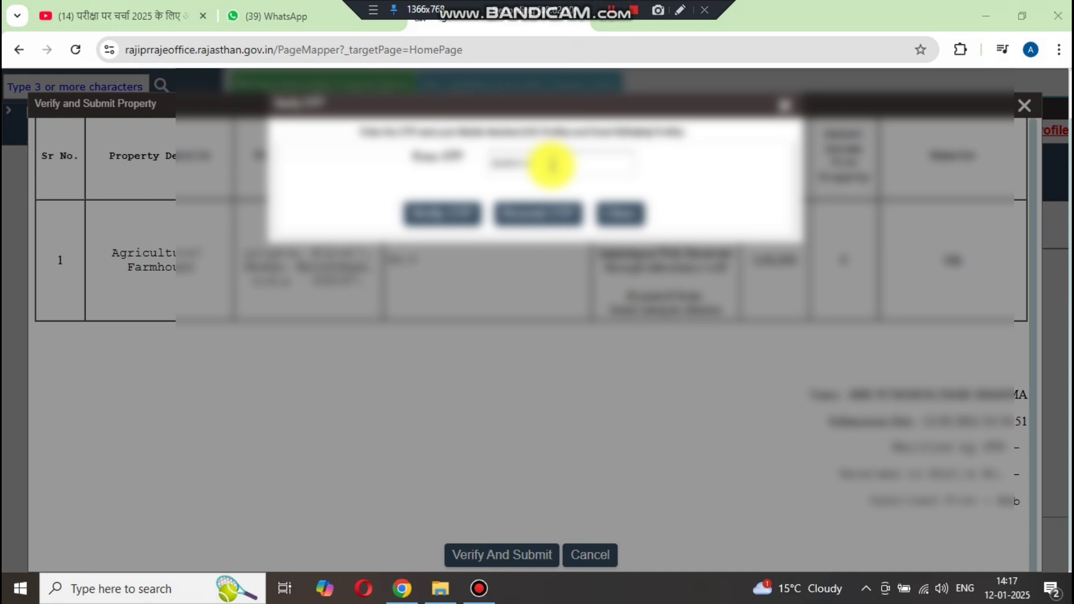
- Verify the OTP so Property Return IPR-1.pdf opens in Acrobat, then return to the portal
left_click(439, 215)
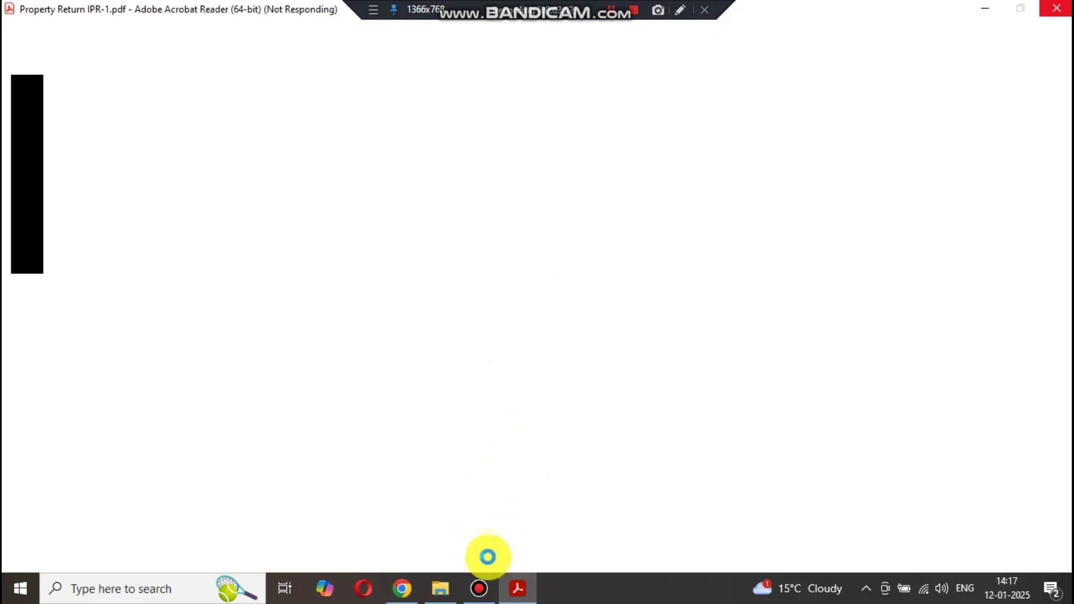
left_click(408, 588)
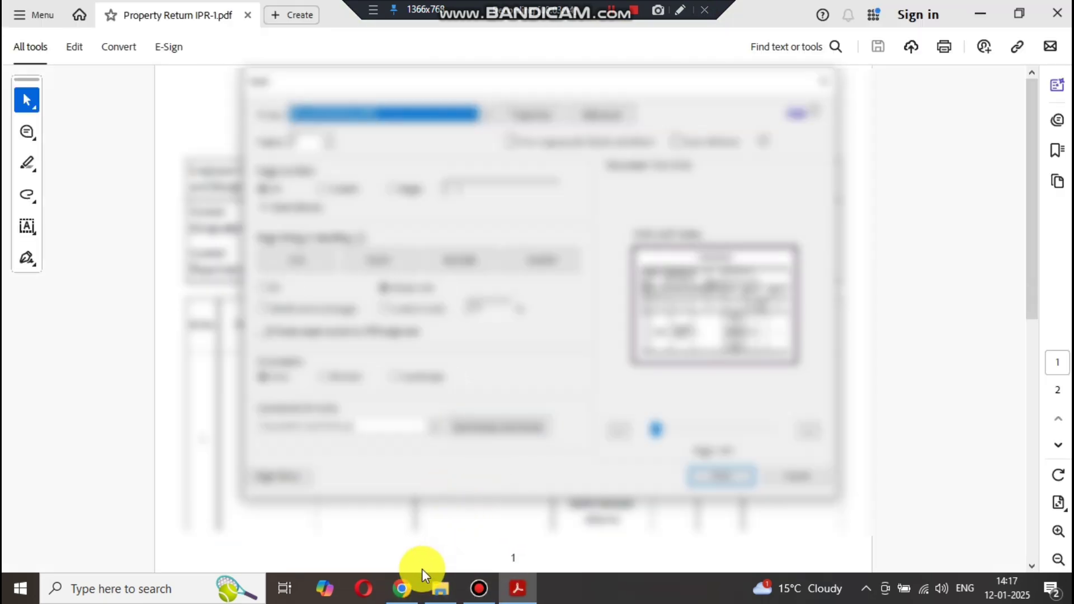
left_click(410, 587)
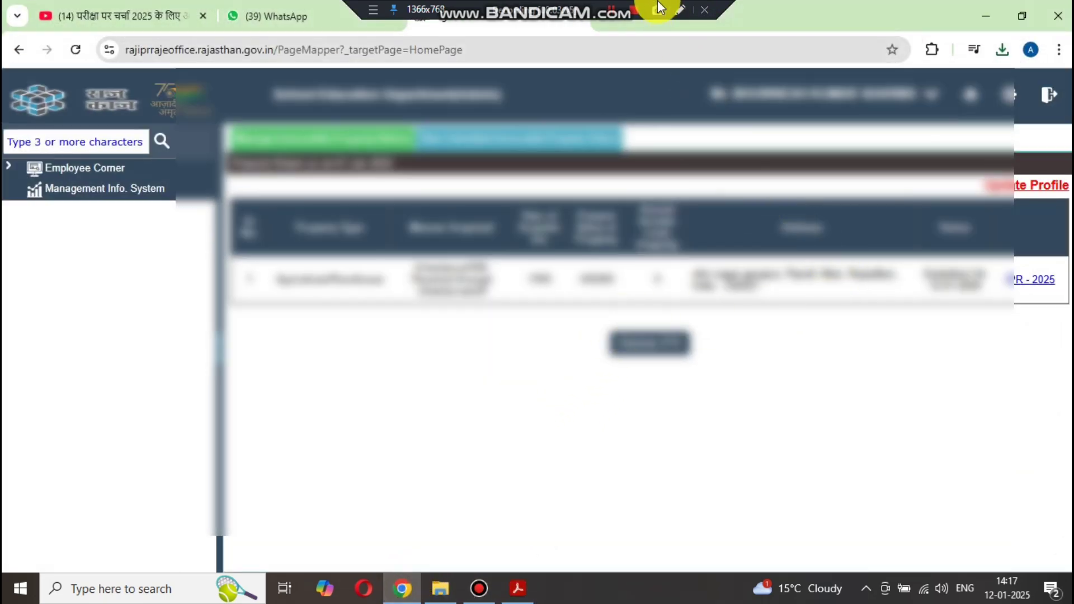
- Bring Property Return IPR-1.pdf in Adobe Acrobat Reader back to the front
left_click(680, 10)
mouse_move(988, 259)
left_mouse_down()
mouse_move(1019, 312)
mouse_move(1055, 305)
left_mouse_up()
left_click_drag(985, 249, 1050, 252)
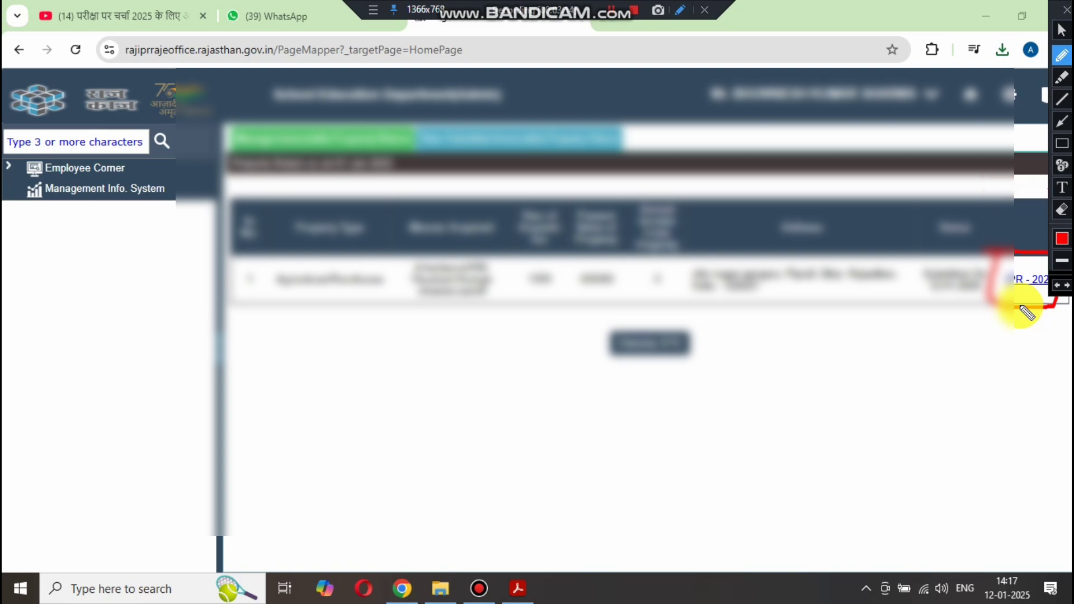
mouse_move(245, 267)
left_mouse_down()
mouse_move(290, 319)
mouse_move(1042, 307)
left_mouse_up()
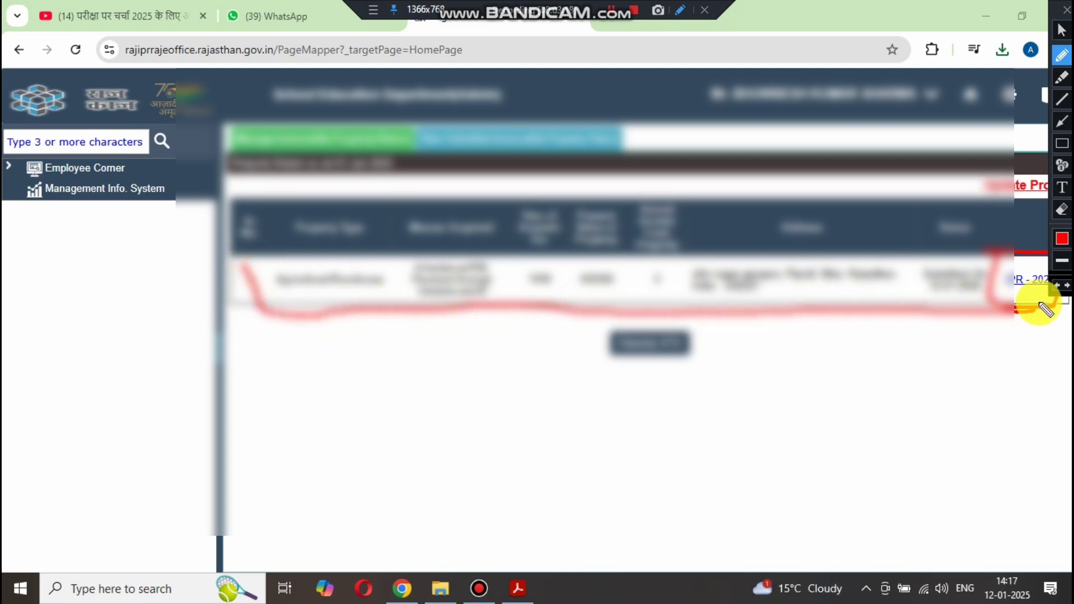
key("Escape")
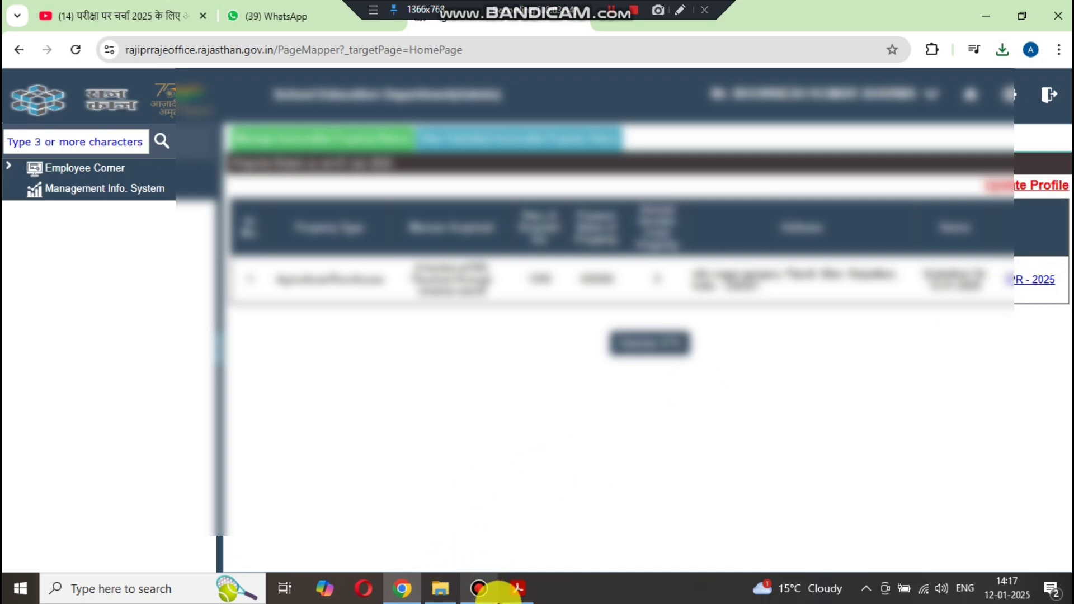
left_click(515, 588)
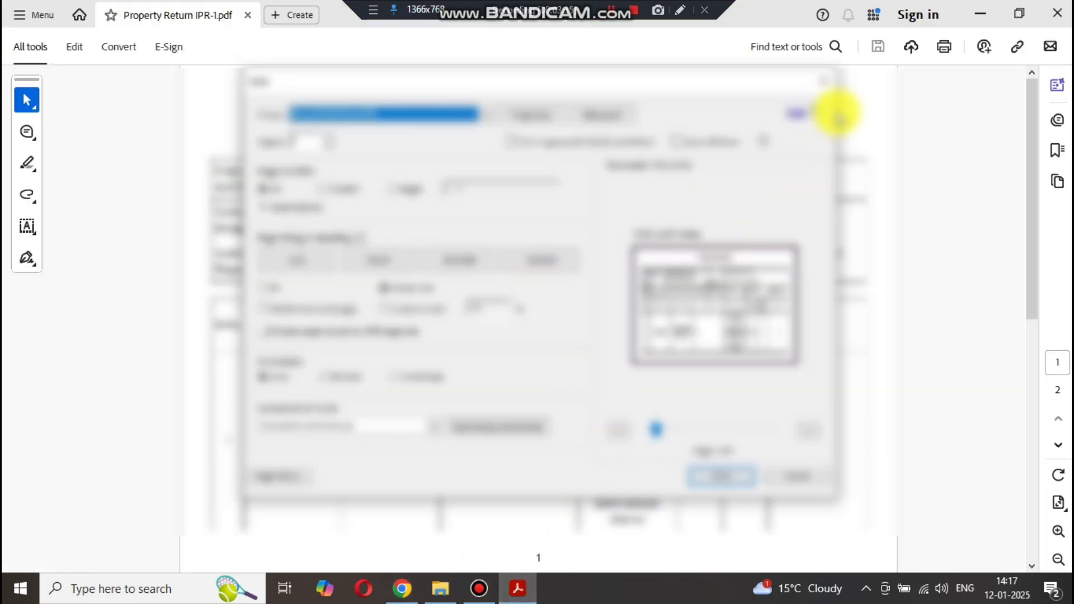
- Dismiss the Print dialog without printing, collapse All tools and scroll down the return
left_click(822, 80)
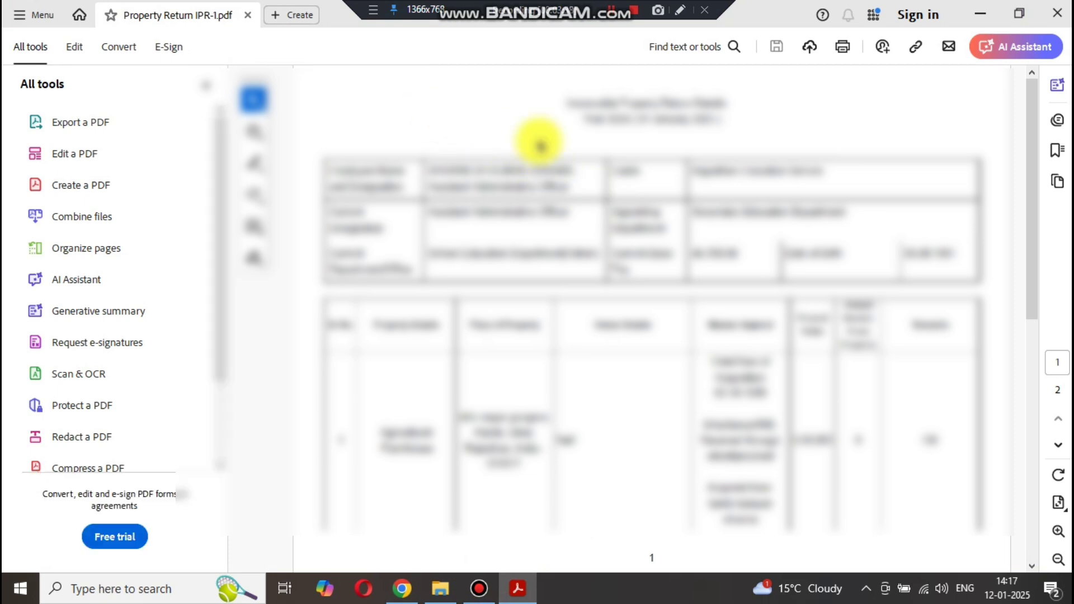
left_click(205, 90)
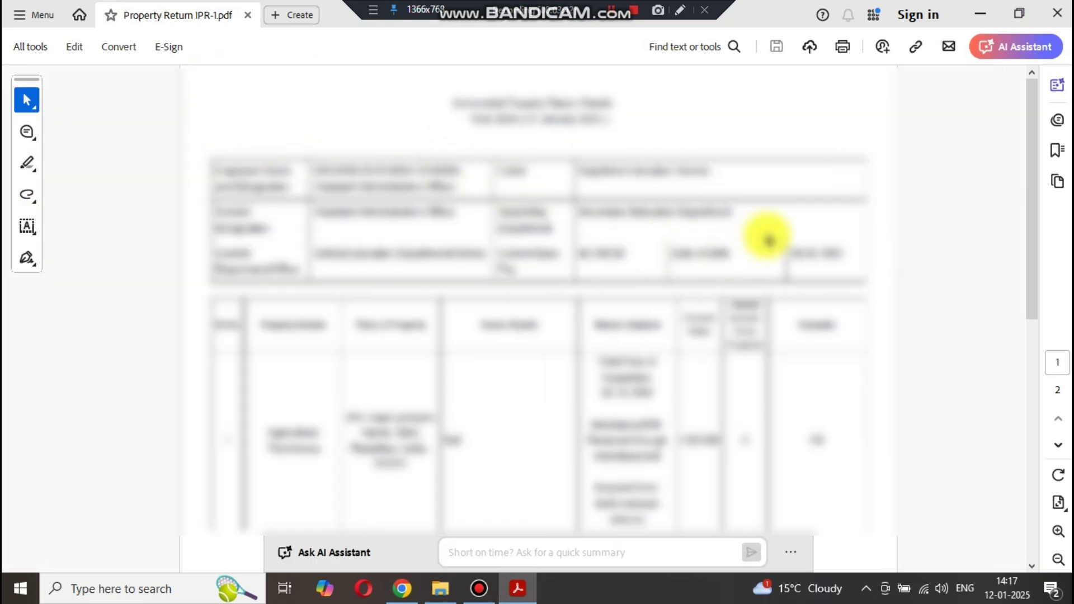
scroll(769, 240, "down", 5)
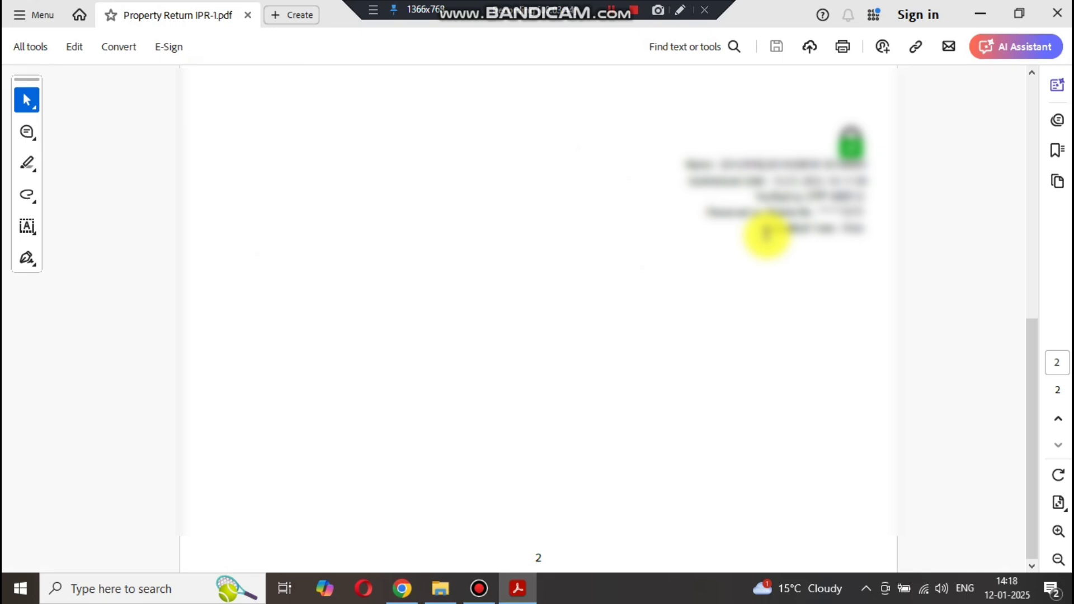
- Review the verification details on page 2, then close Acrobat Reader
left_click(682, 10)
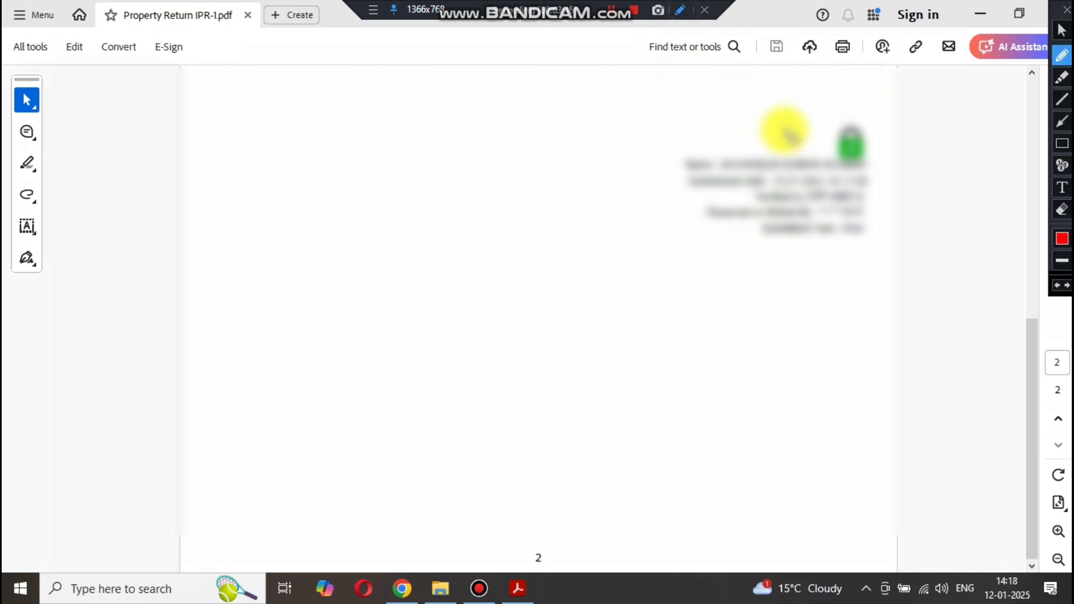
mouse_move(851, 116)
left_mouse_down()
mouse_move(713, 136)
mouse_move(684, 224)
left_mouse_up()
mouse_move(749, 266)
left_mouse_down()
mouse_move(912, 220)
mouse_move(856, 108)
mouse_move(823, 112)
left_mouse_up()
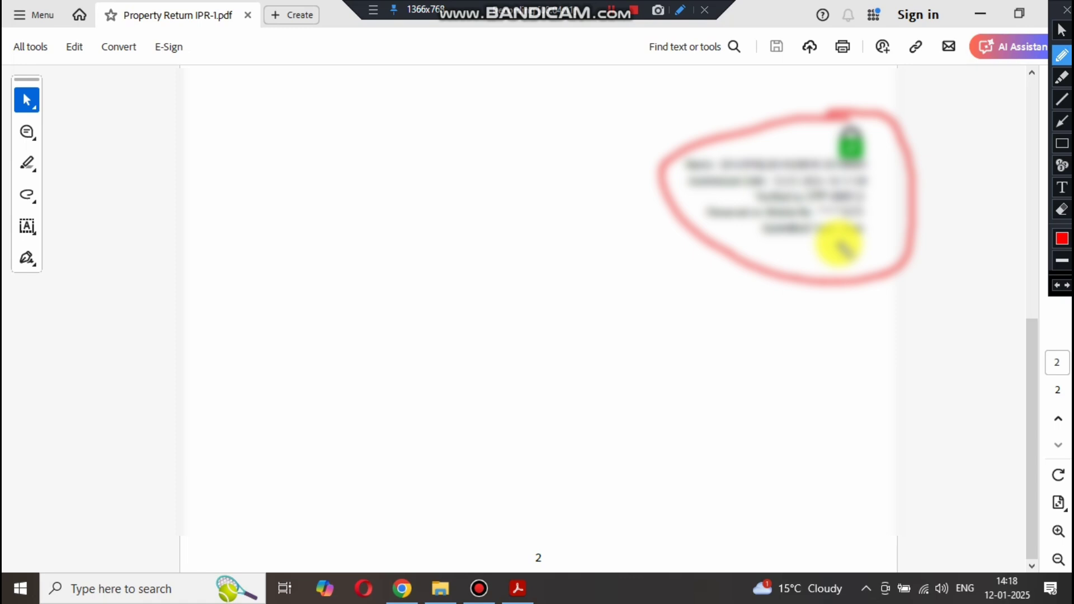
left_click_drag(839, 243, 879, 231)
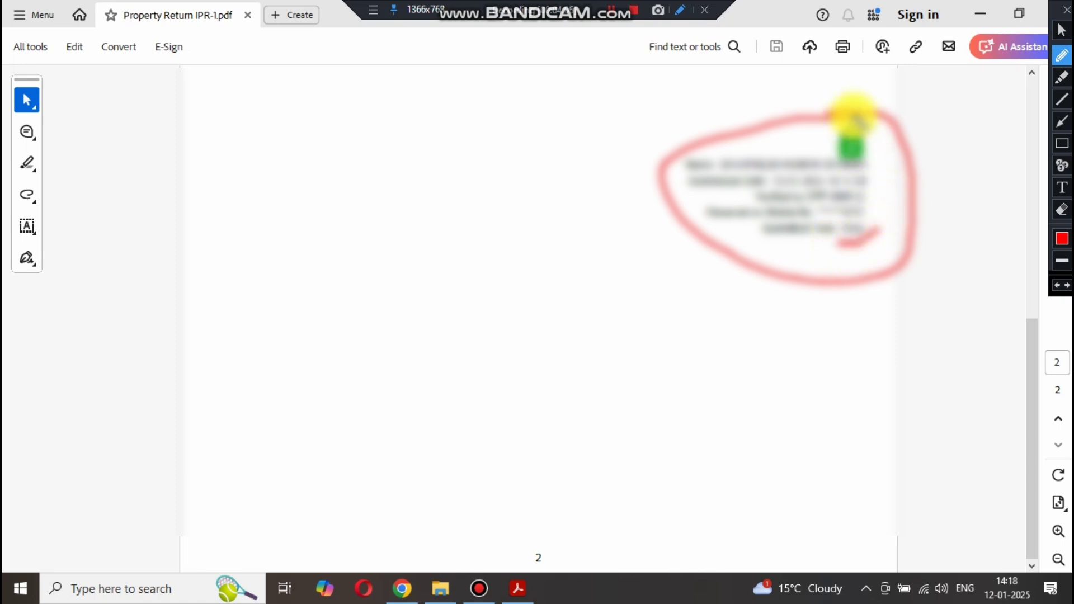
mouse_move(843, 115)
left_mouse_down()
mouse_move(825, 140)
mouse_move(842, 154)
mouse_move(875, 133)
mouse_move(850, 119)
left_mouse_up()
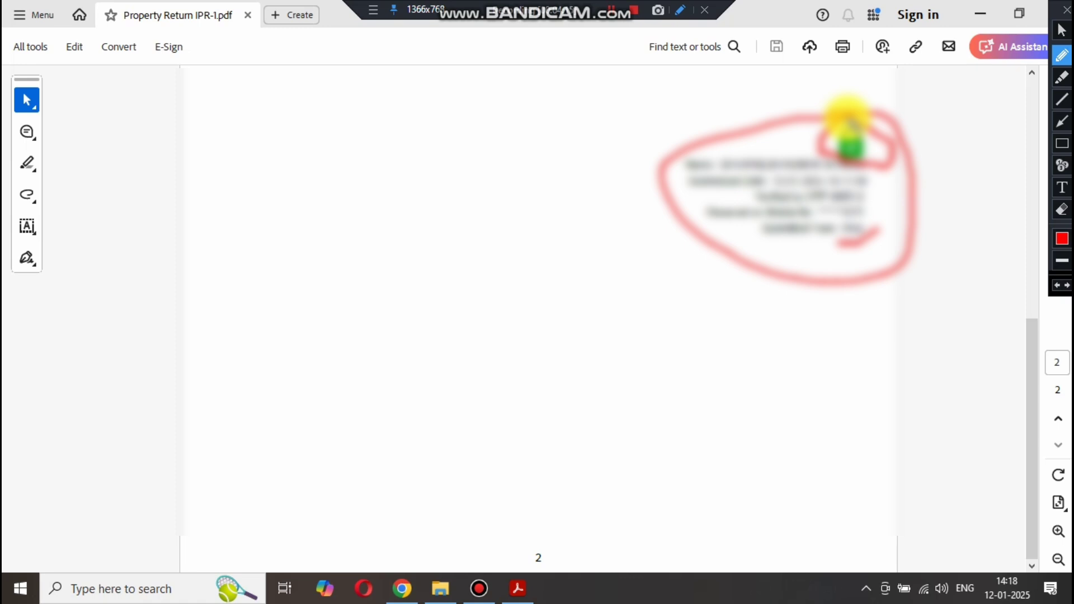
key("Escape")
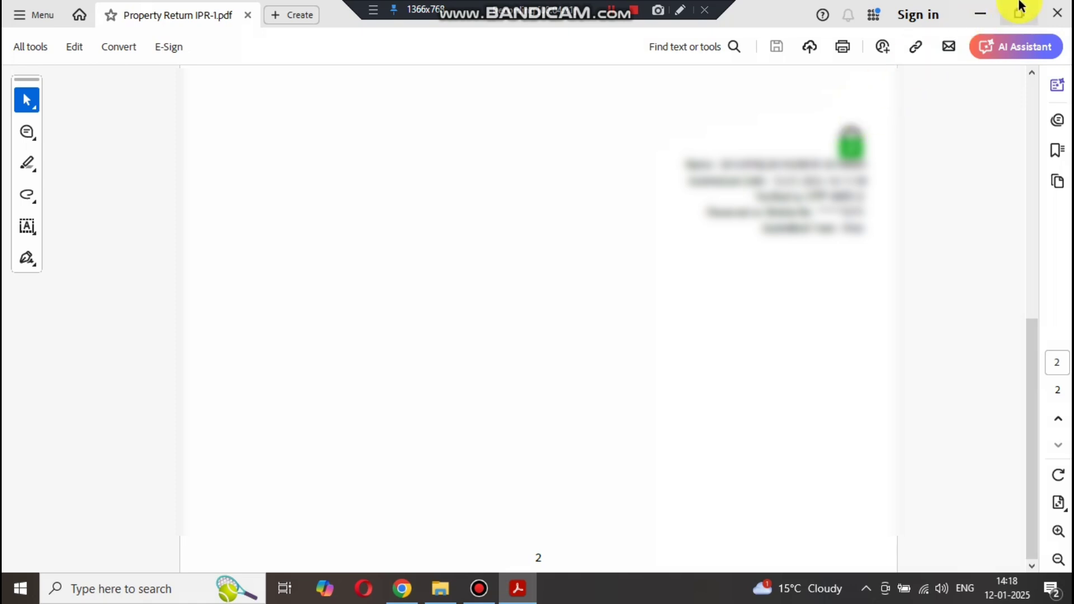
left_click(1057, 13)
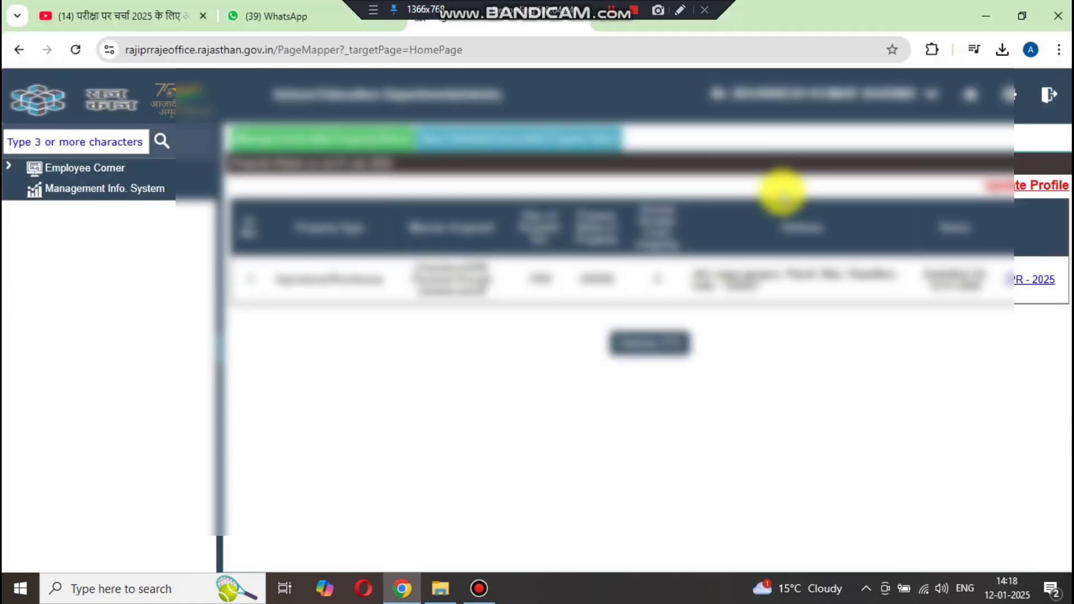